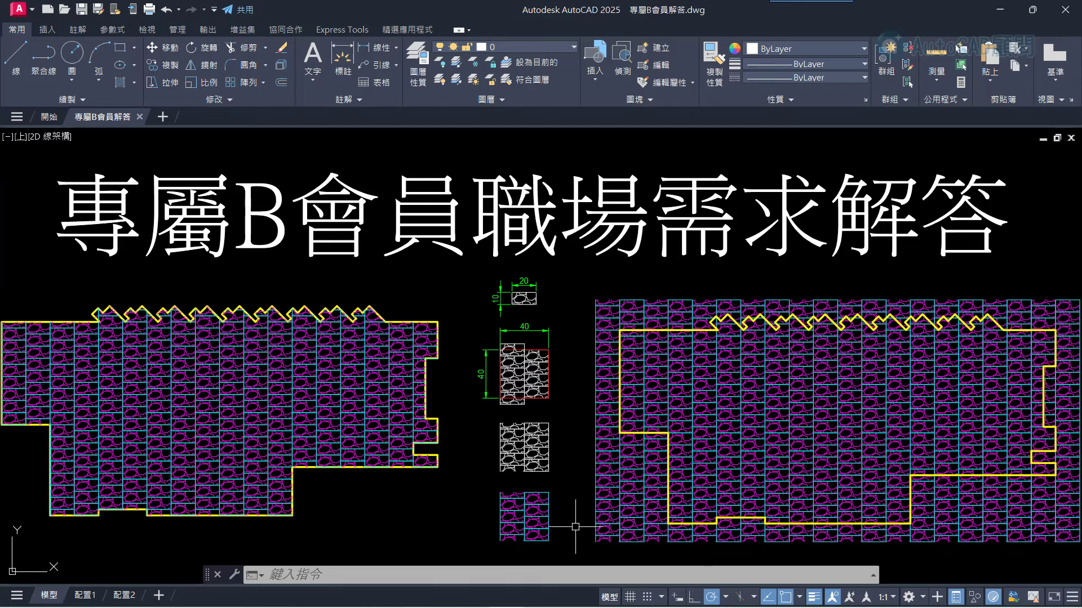
Inspect the yellow zigzag boundary and stone-tile hatch, then recentre the whole drawing.
scroll(575, 527, "up", 2)
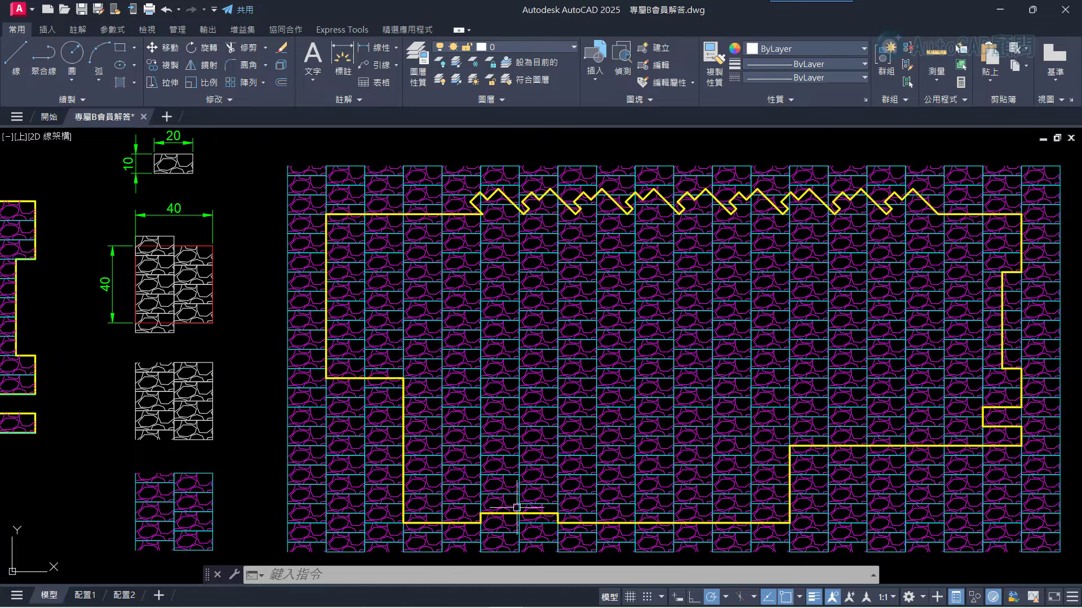
key("Escape")
key("Escape")
left_click(517, 510)
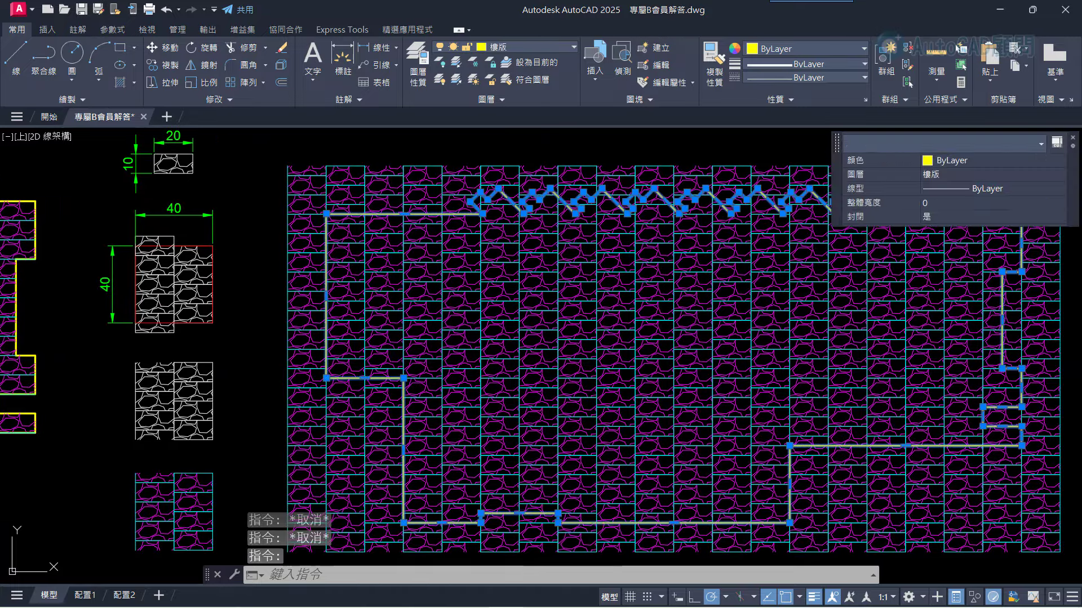
key("Escape")
left_click(483, 457)
key("Escape")
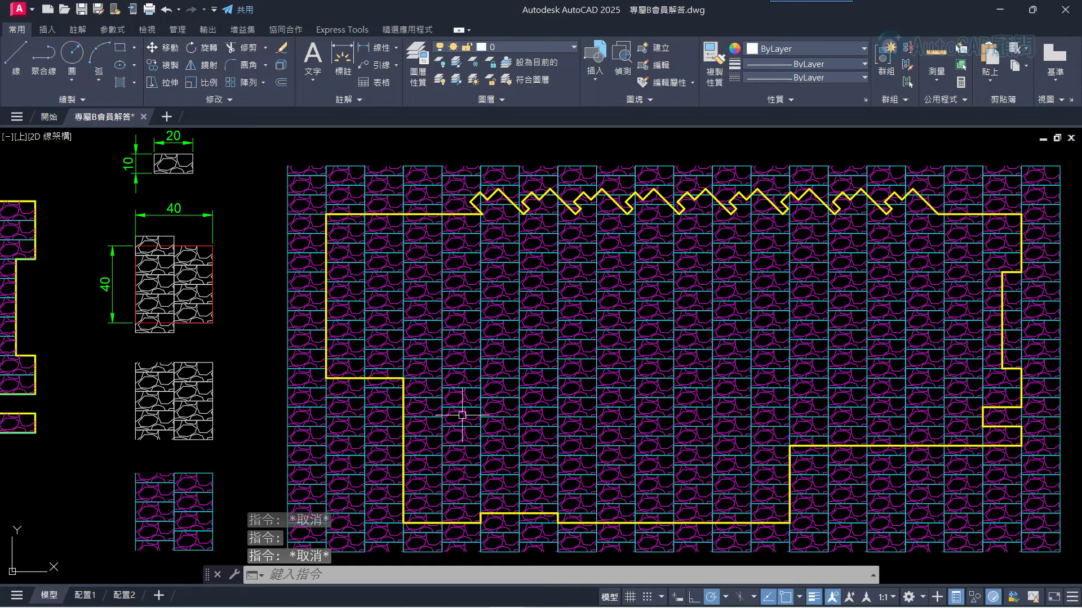
scroll(462, 415, "down", 2)
middle_click_drag(366, 423, 645, 413)
middle_click_drag(423, 403, 462, 403)
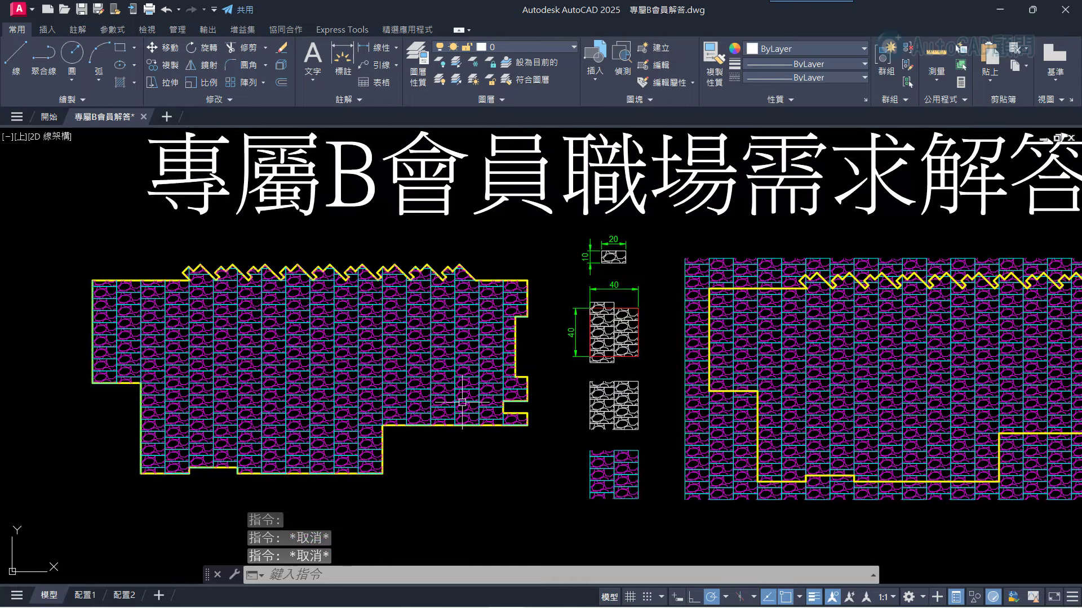
Explode the clipped tile block on the left and check a tile cell near the notch.
left_click(453, 396)
type("X")
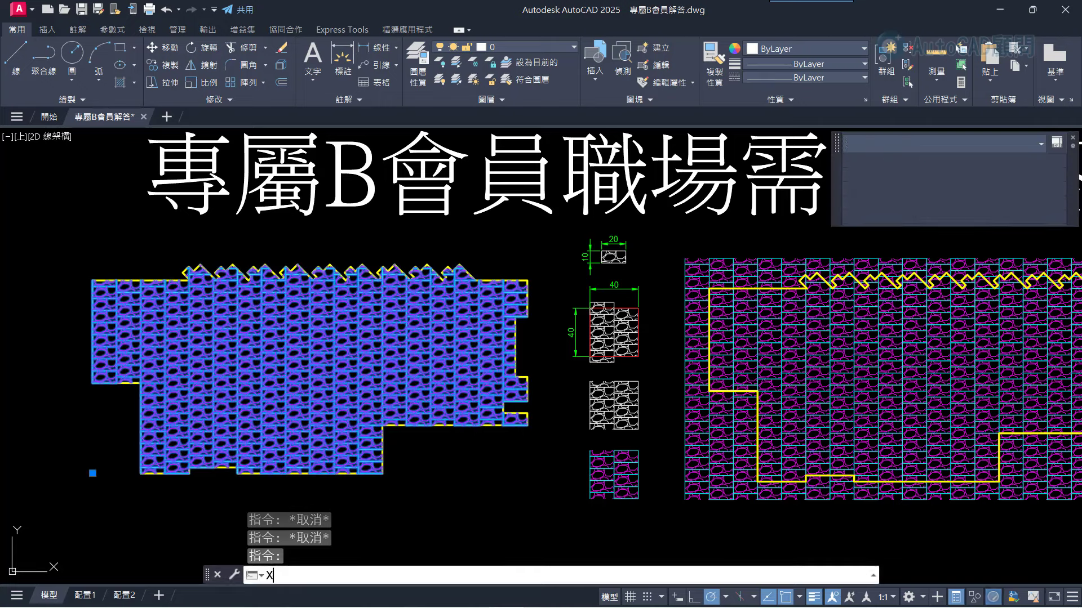
key("Return")
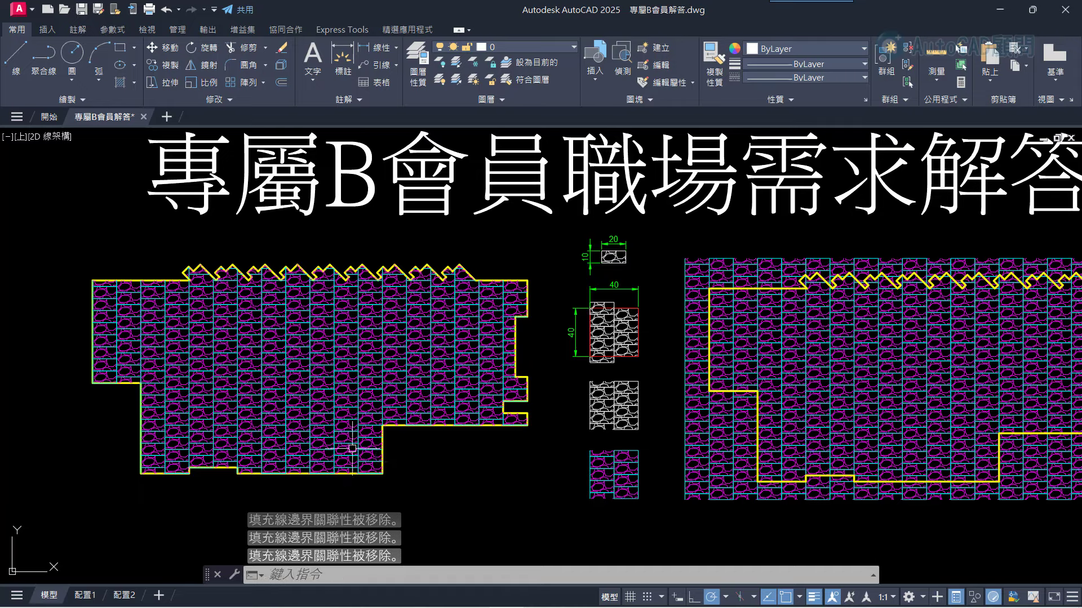
scroll(417, 439, "up", 2)
scroll(423, 434, "up", 2)
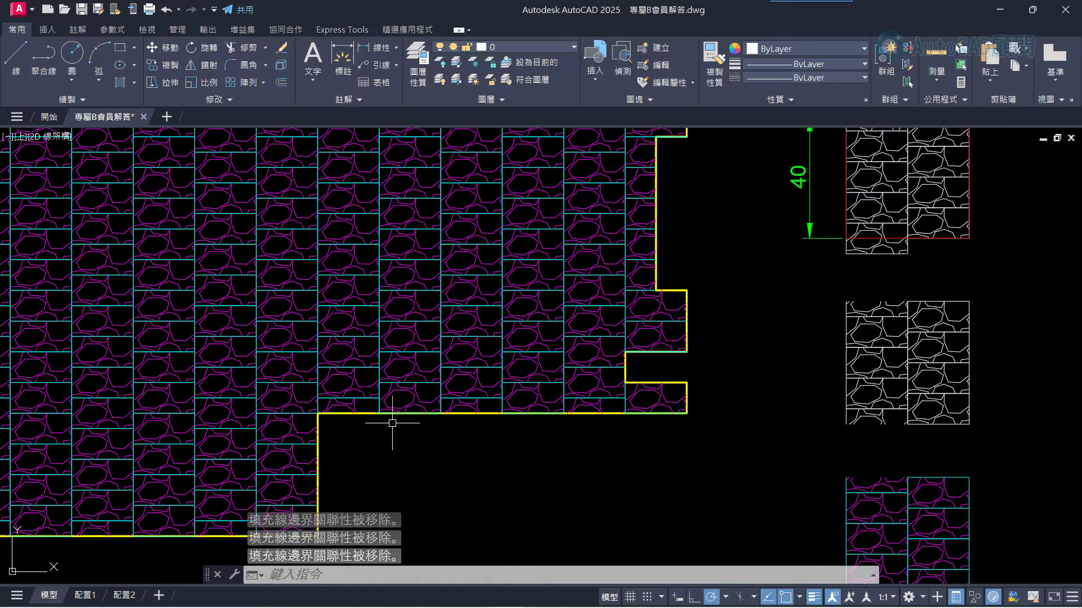
key("Escape")
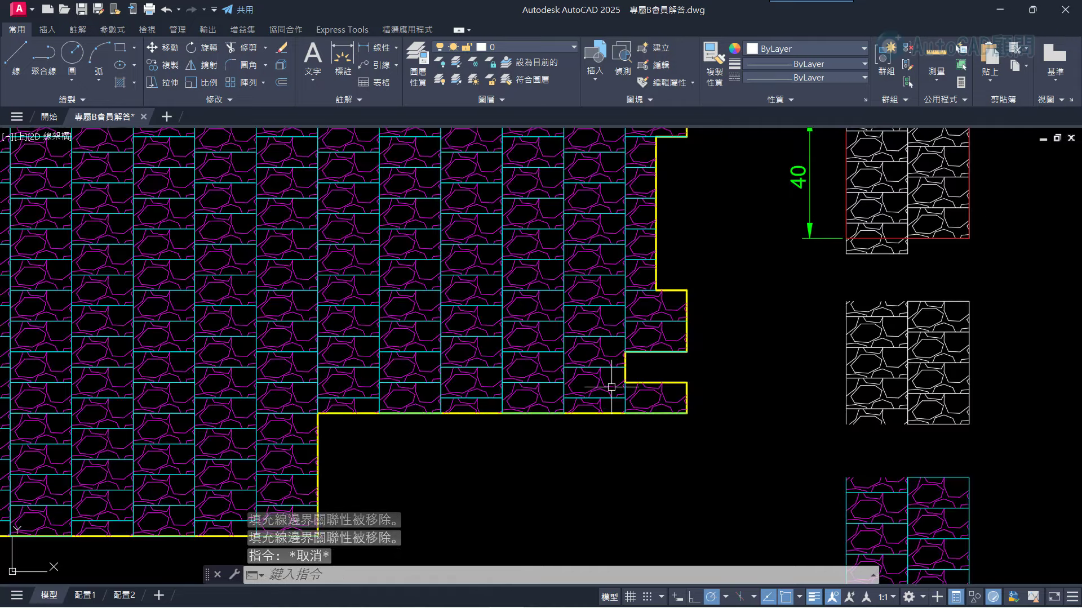
left_click(612, 368)
key("Escape")
scroll(613, 372, "down", 3)
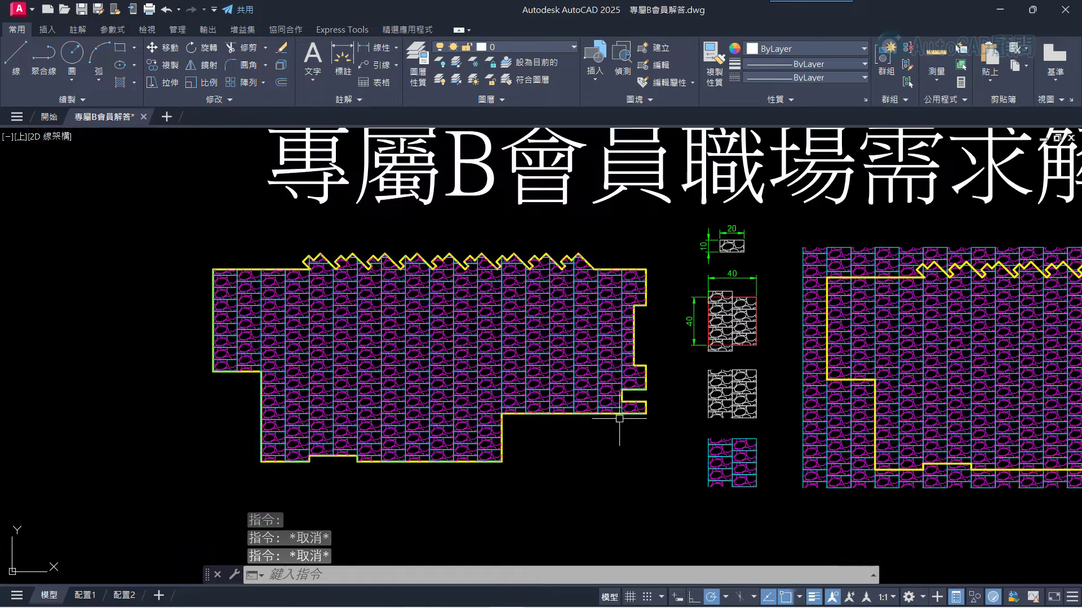
middle_click_drag(620, 415, 450, 436)
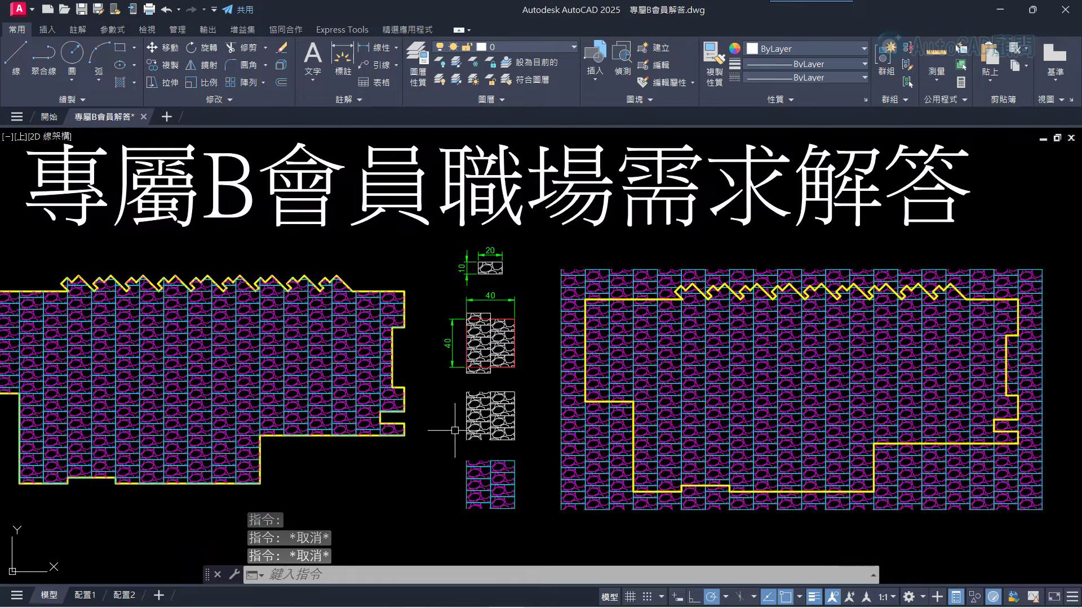
Inspect the 40x40 tile sample and the bottom coloured tile block, then zoom back out.
scroll(499, 263, "up", 4)
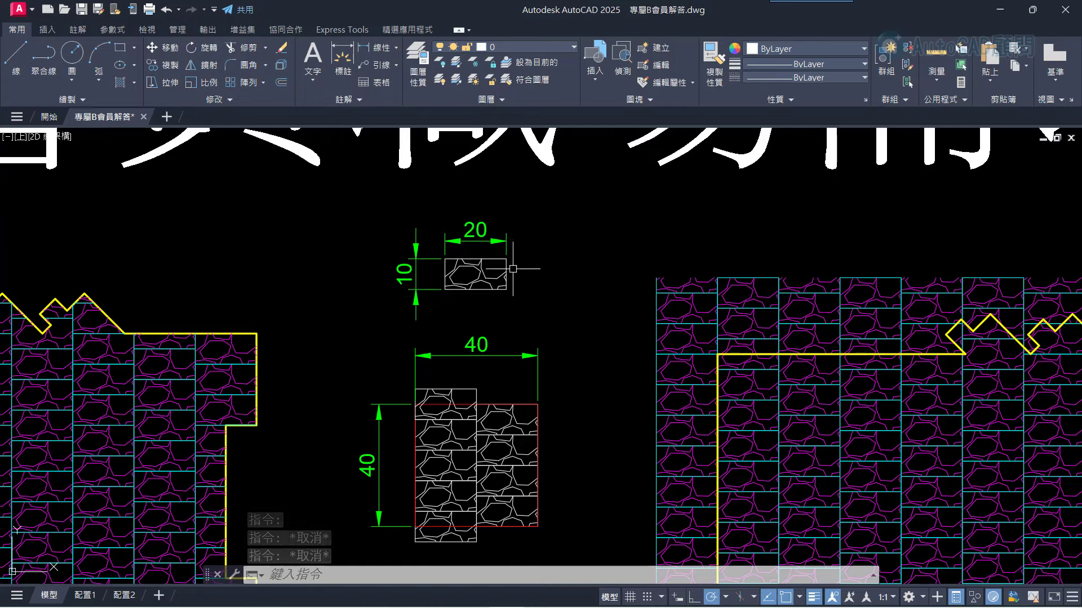
middle_click_drag(462, 519, 484, 451)
scroll(484, 451, "up", 2)
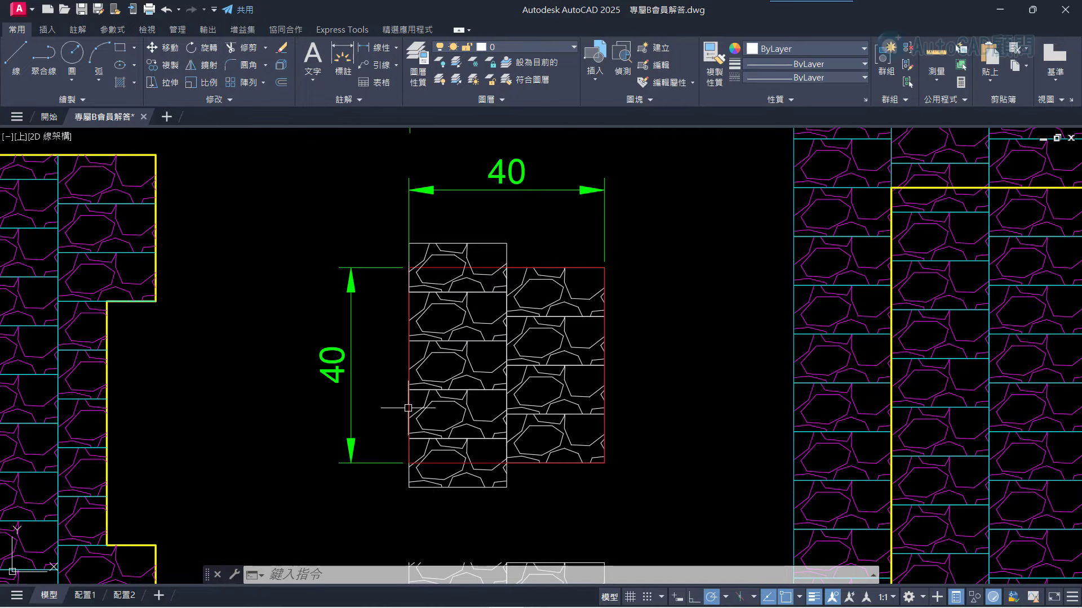
left_click(419, 422)
key("Escape")
key("Escape")
mouse_move(474, 491)
middle_mouse_down()
mouse_move(483, 366)
mouse_move(501, 339)
middle_mouse_up()
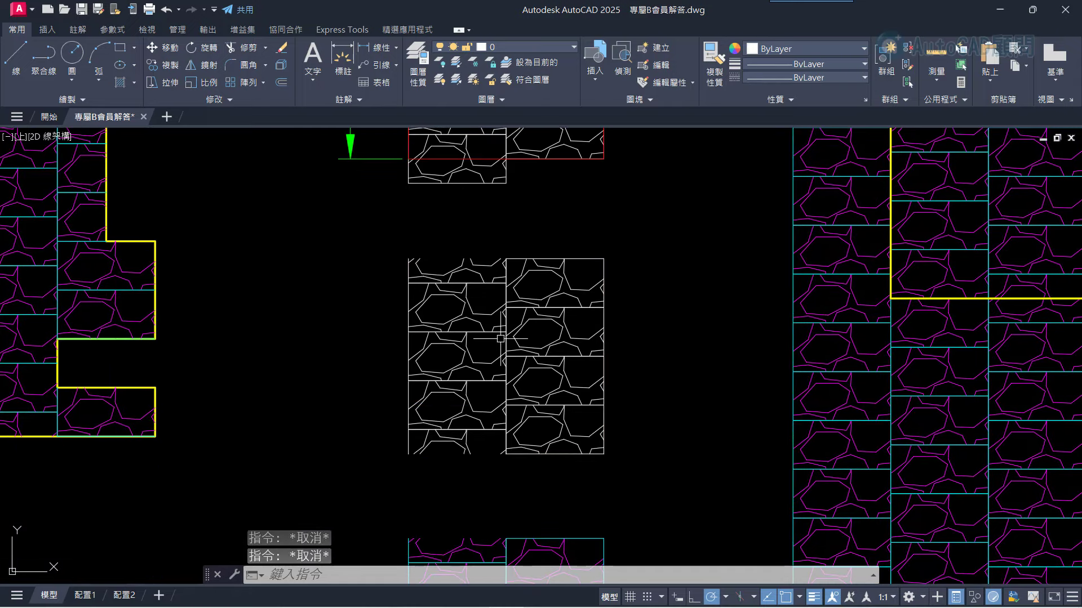
middle_click_drag(519, 434, 518, 378)
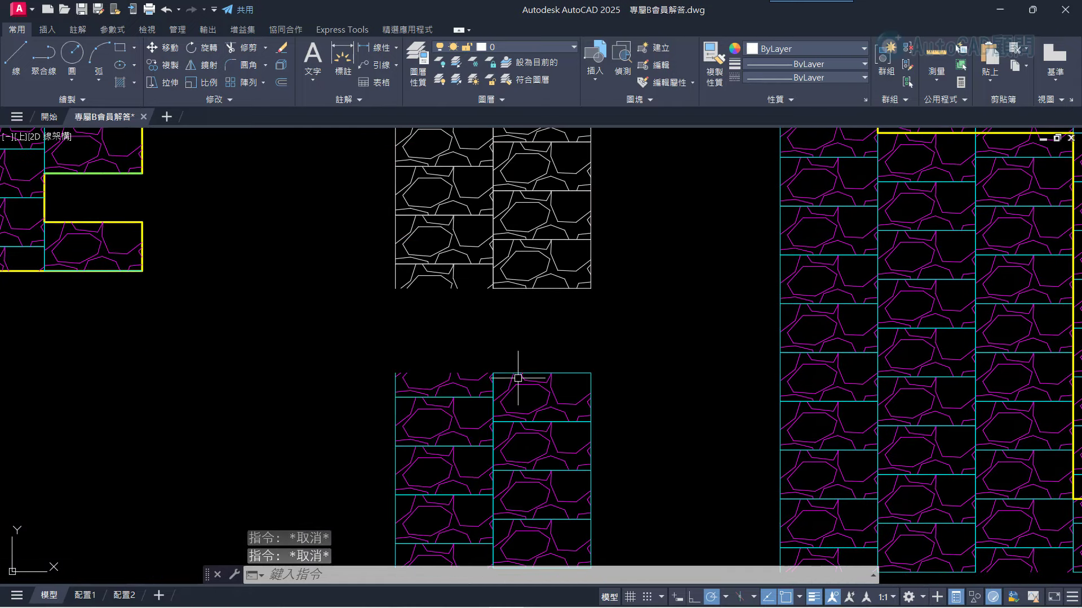
left_click(518, 378)
scroll(519, 376, "down", 2)
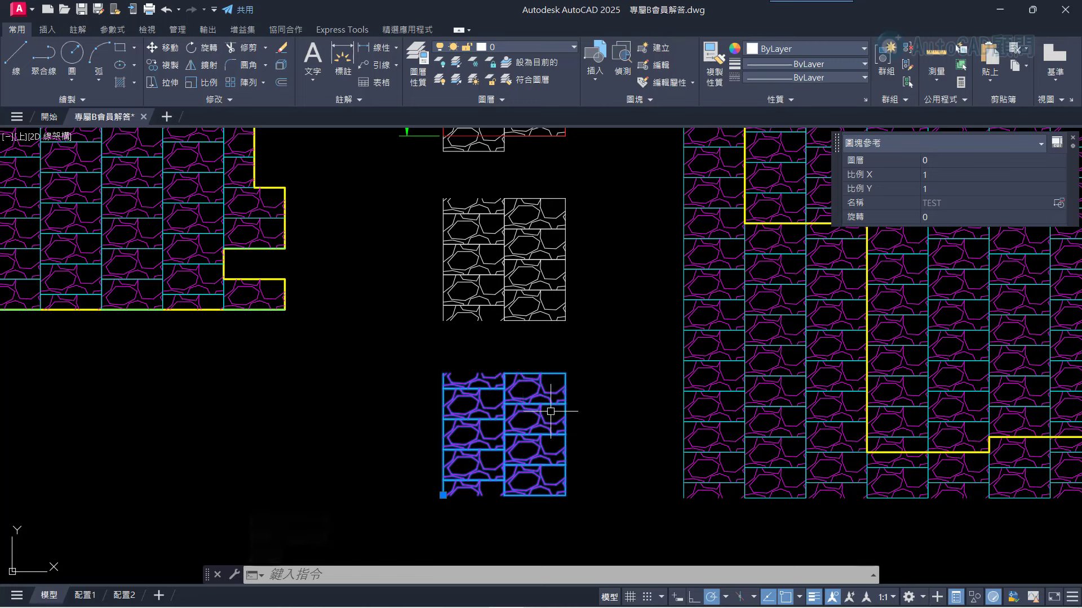
key("Escape")
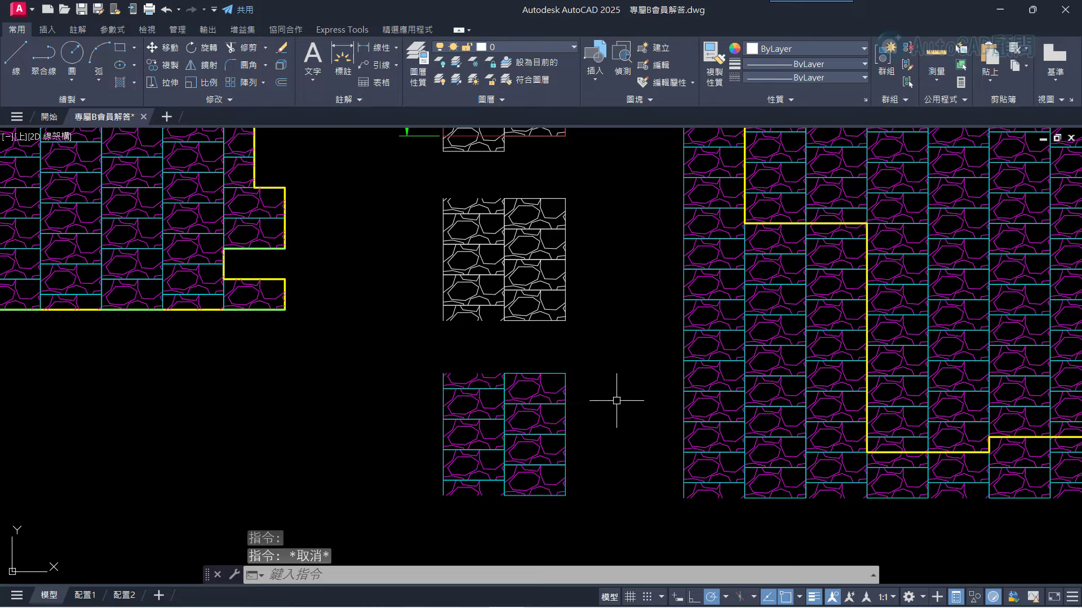
scroll(620, 398, "down", 3)
middle_click_drag(725, 382, 506, 401)
left_click(506, 400)
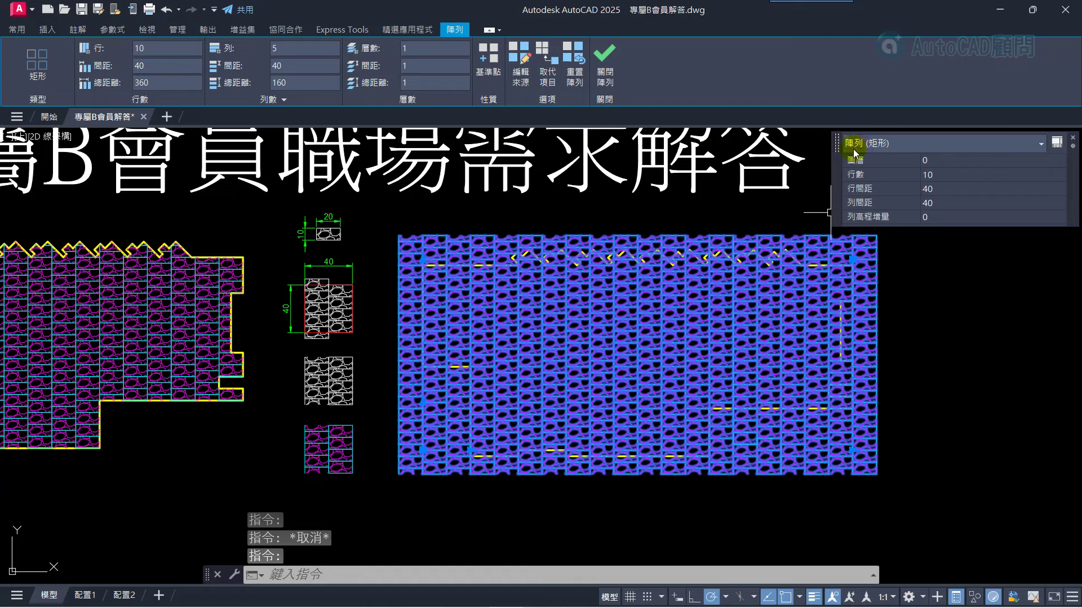
double_click(170, 49)
type("5")
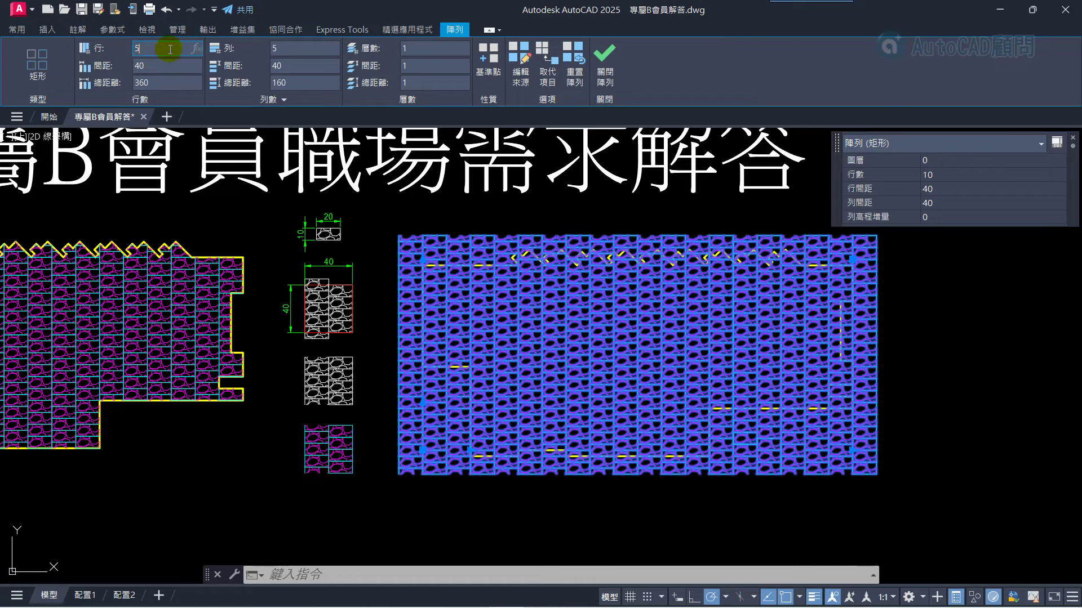
key("Return")
double_click(287, 50)
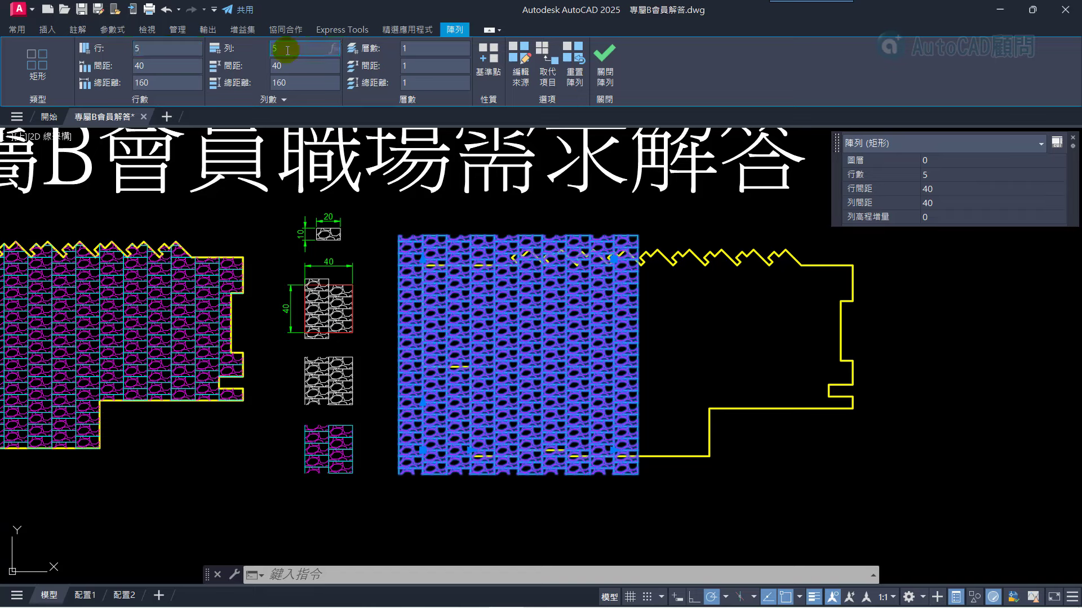
type("3")
key("Return")
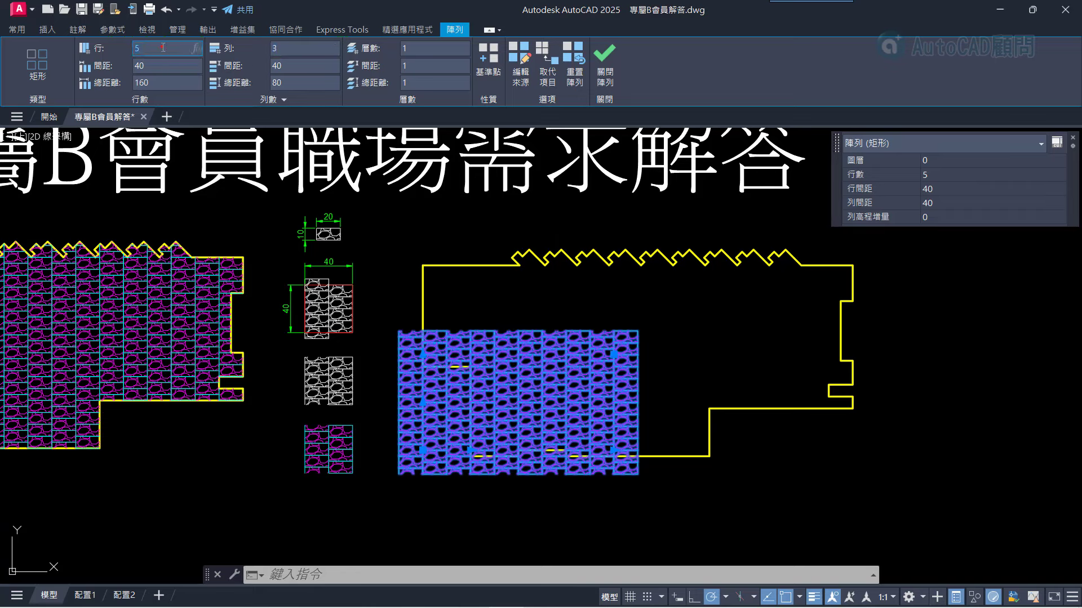
type("10")
key("Return")
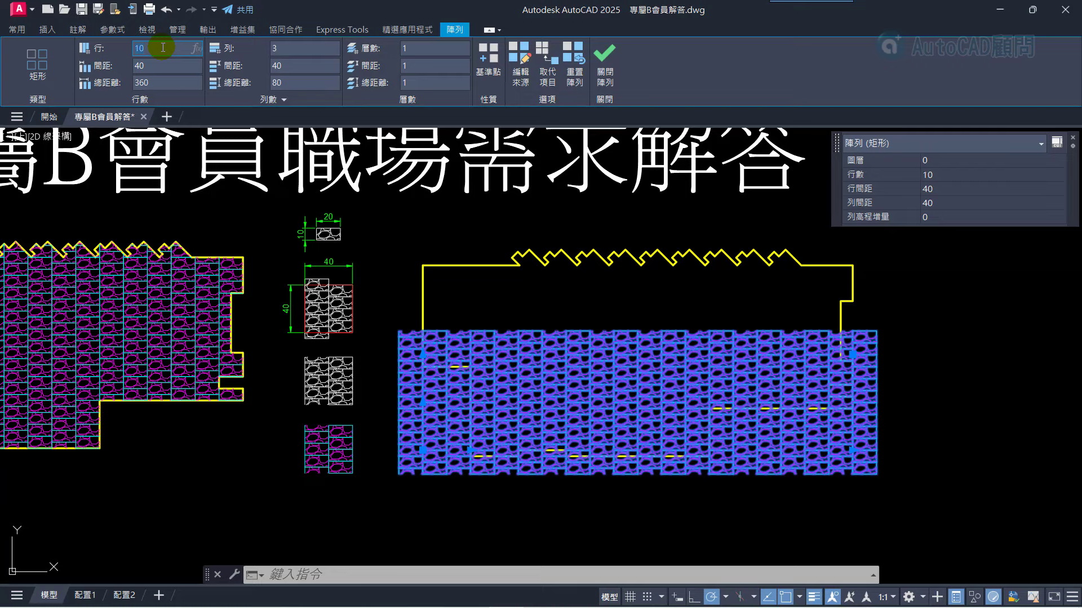
double_click(275, 49)
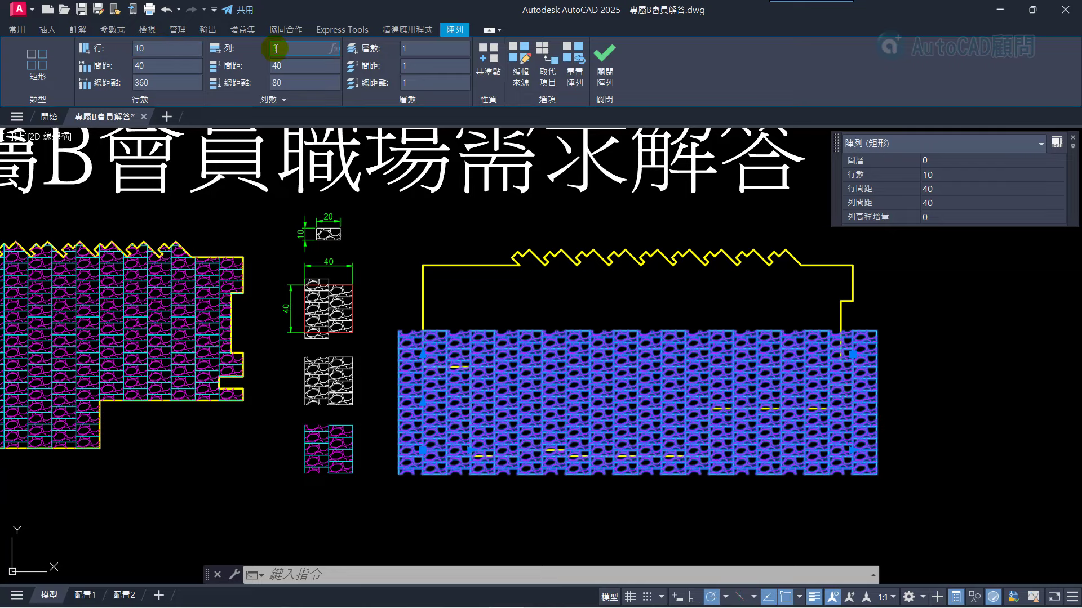
type("5")
key("Return")
key("Escape")
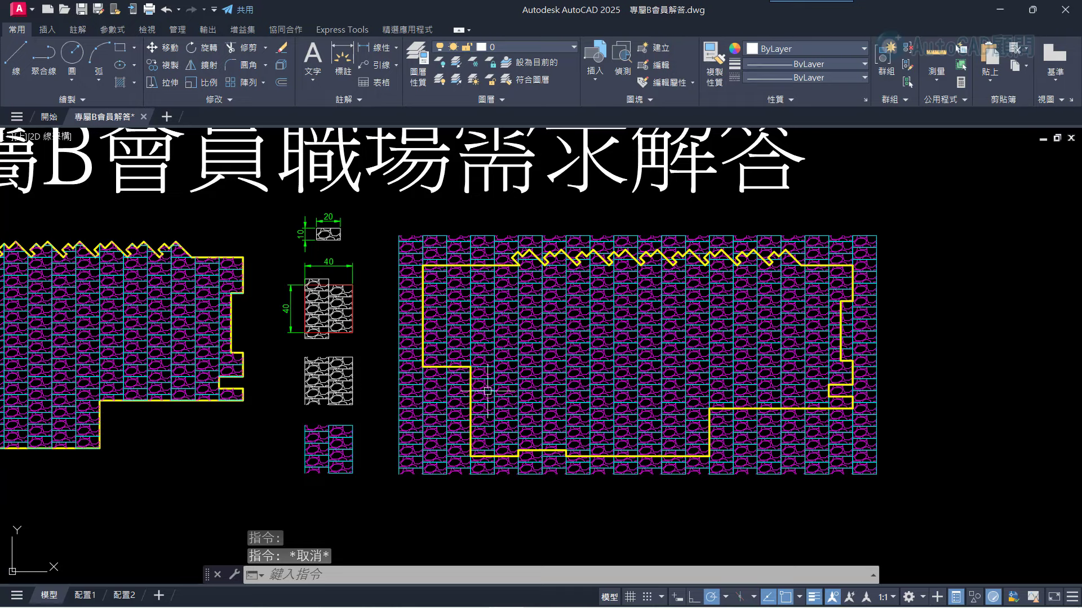
left_click(428, 462)
Copy the tile array to a new position on the right with CP.
key("Escape")
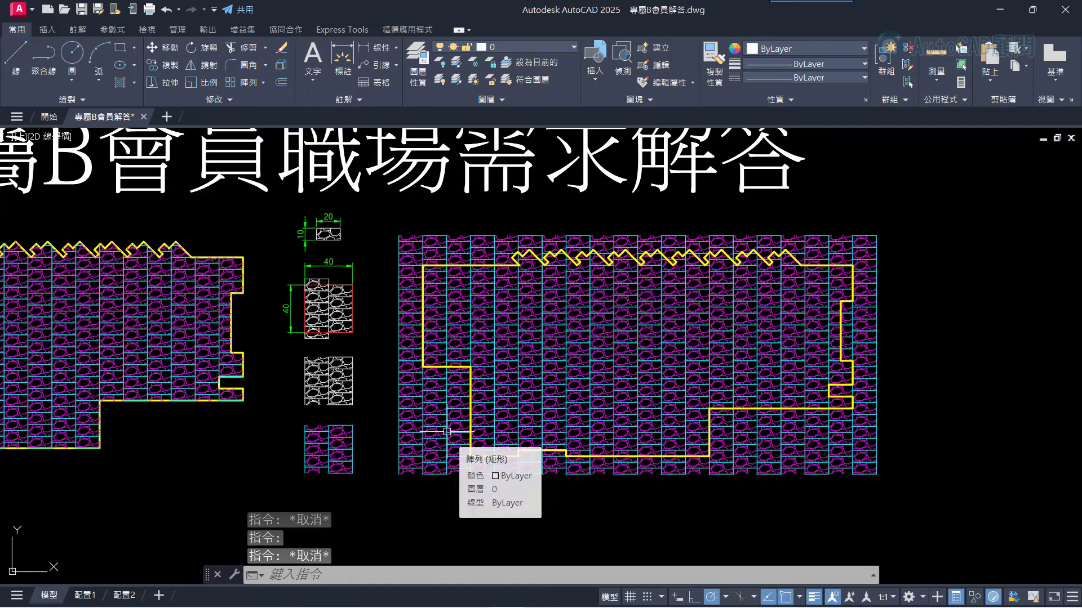
type("cp")
key("Return")
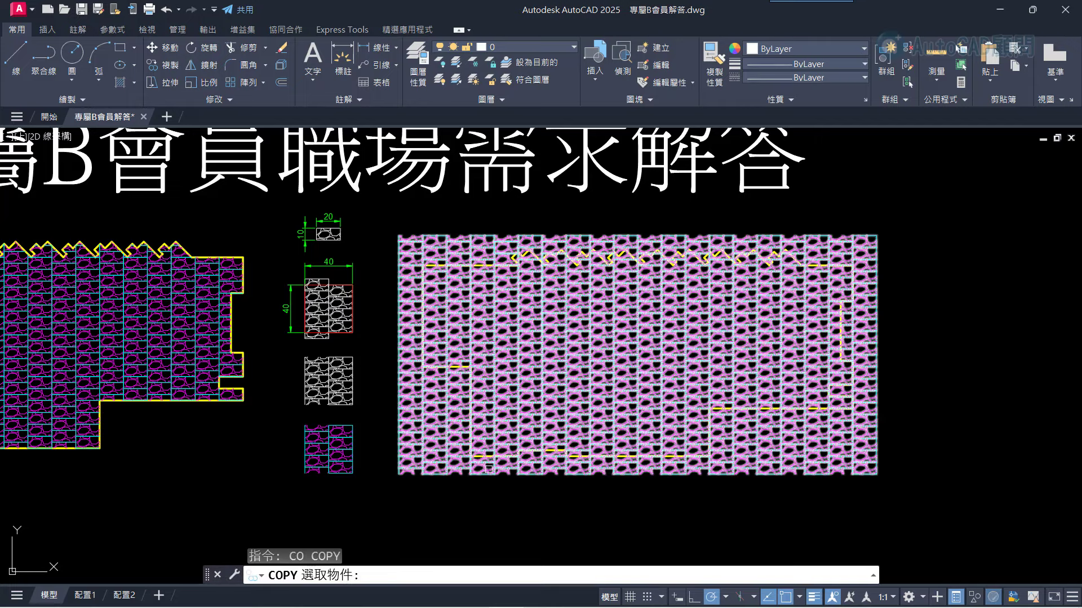
left_click(752, 515)
left_click(710, 468)
key("Return")
scroll(583, 407, "down", 2)
left_click(533, 451)
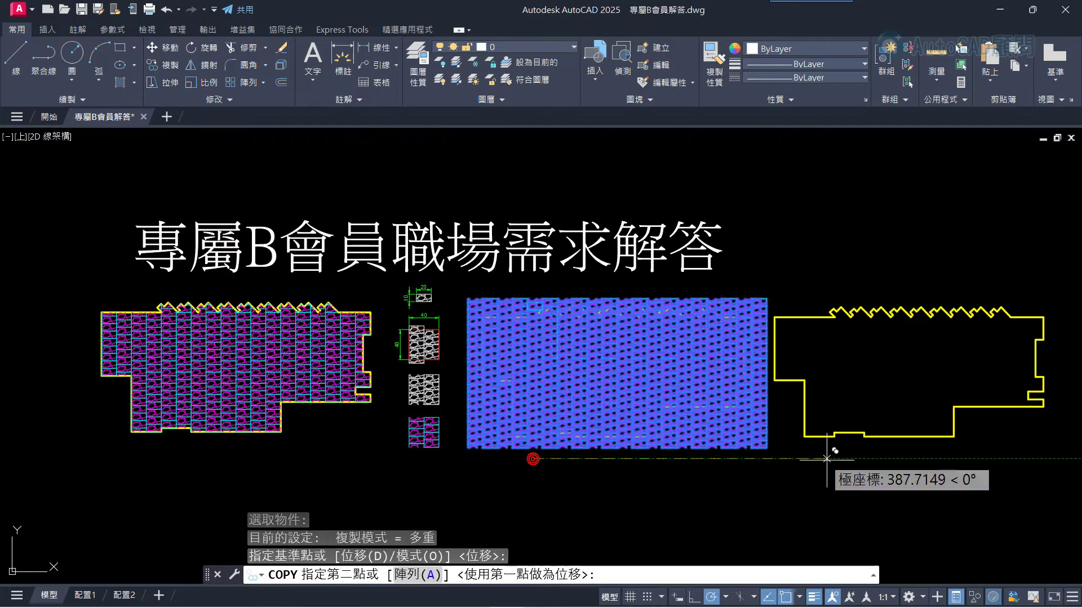
left_click(857, 449)
key("Escape")
middle_click_drag(857, 449, 560, 462)
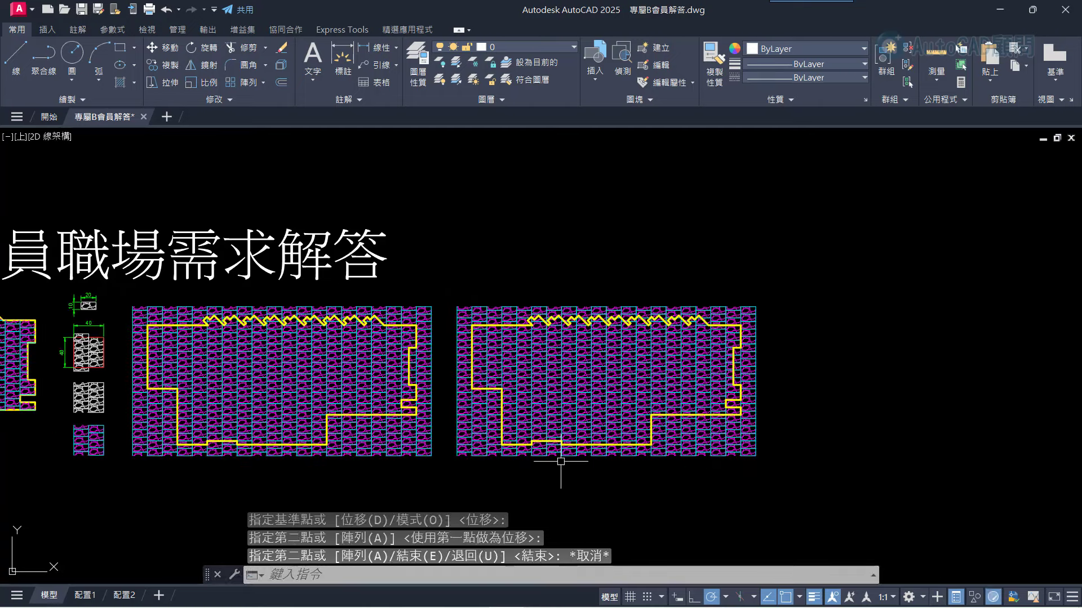
Cut the tile pattern with base point at the yellow corner and paste it back there as a block.
key("ctrl+shift+c")
scroll(560, 461, "up", 5)
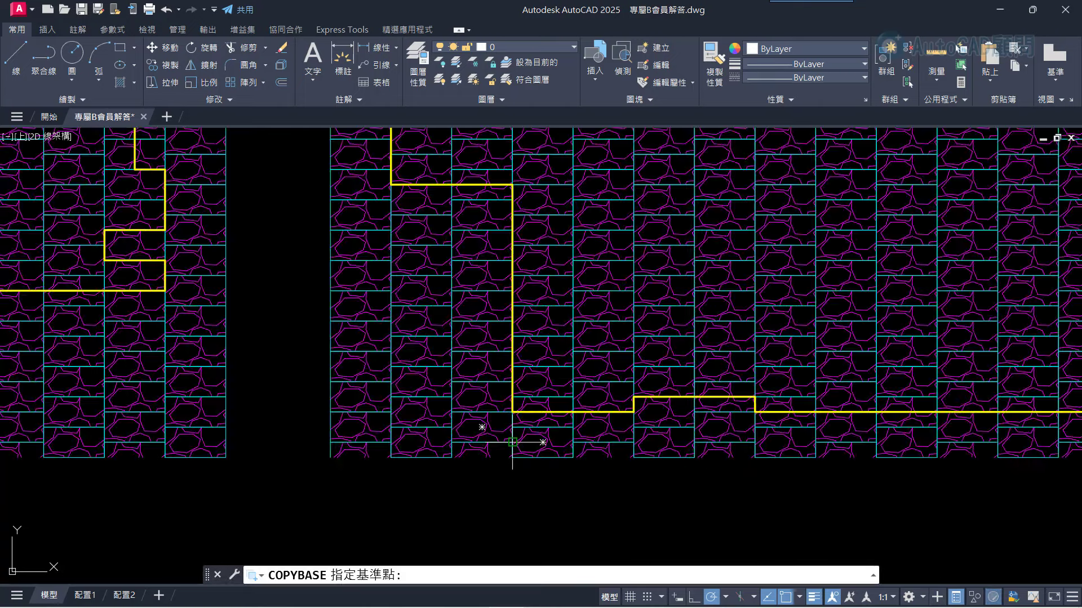
key("Escape")
key("ctrl+shift+x")
left_click(513, 442)
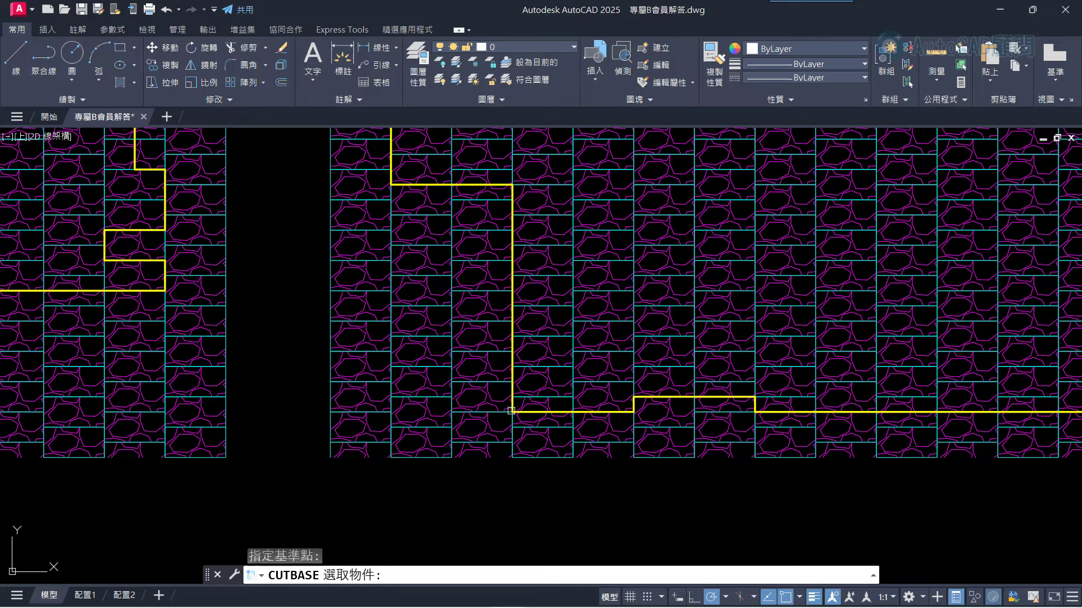
left_click(491, 415)
key("Return")
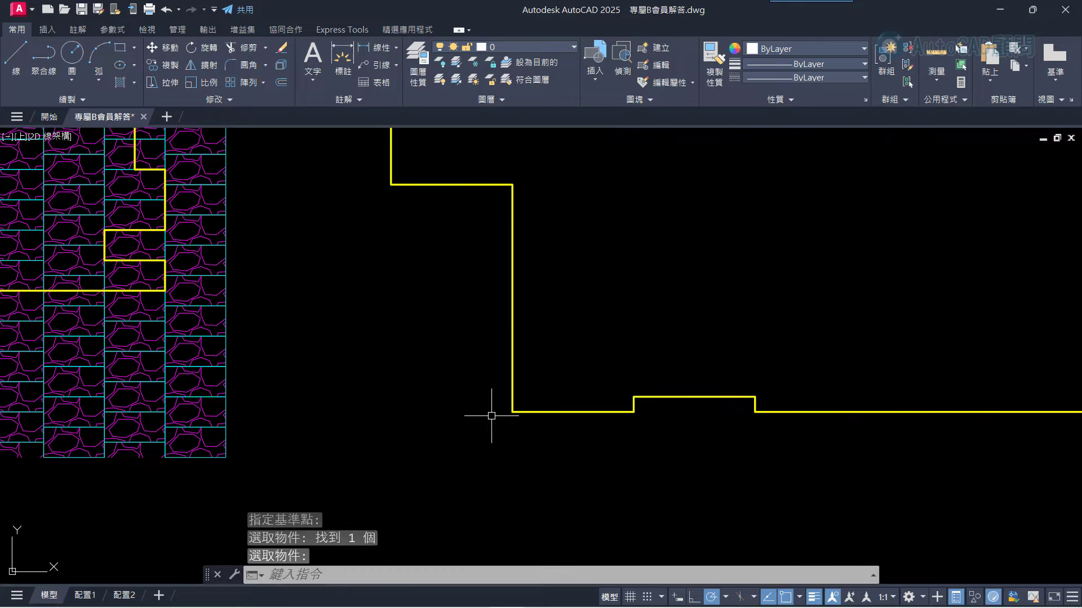
key("ctrl+shift+v")
left_click(513, 412)
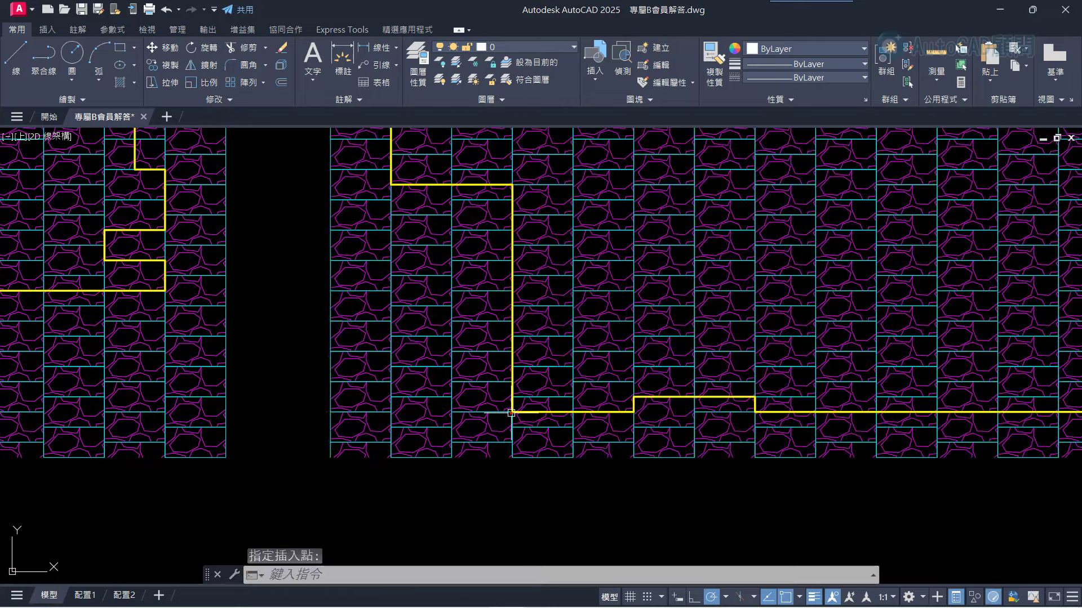
Attempt an XCLIP of the pasted tile block using the yellow polyline as boundary.
type("xc")
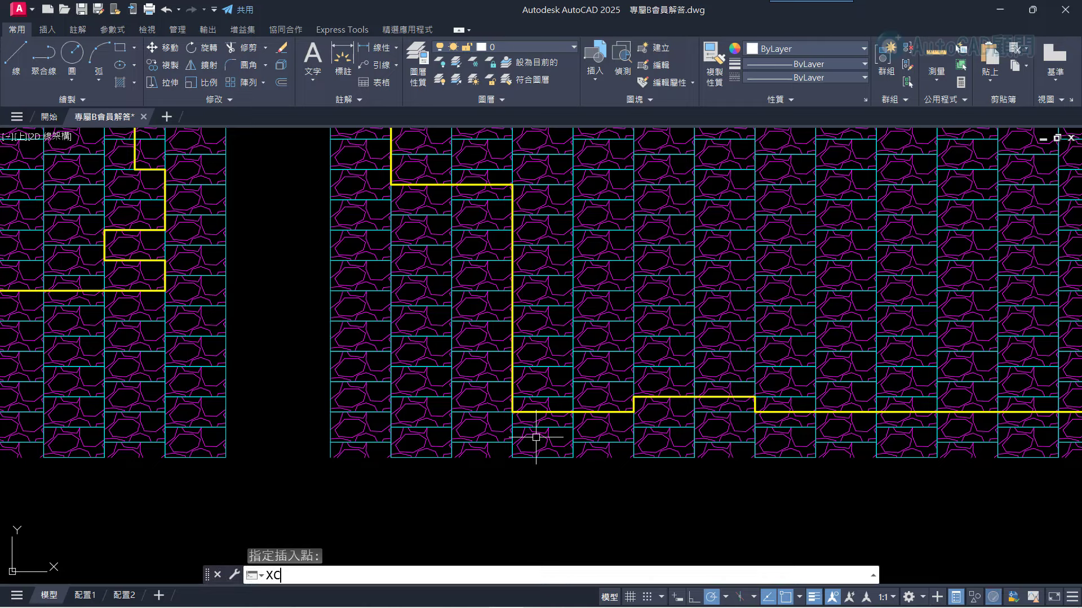
key("Return")
left_click(559, 429)
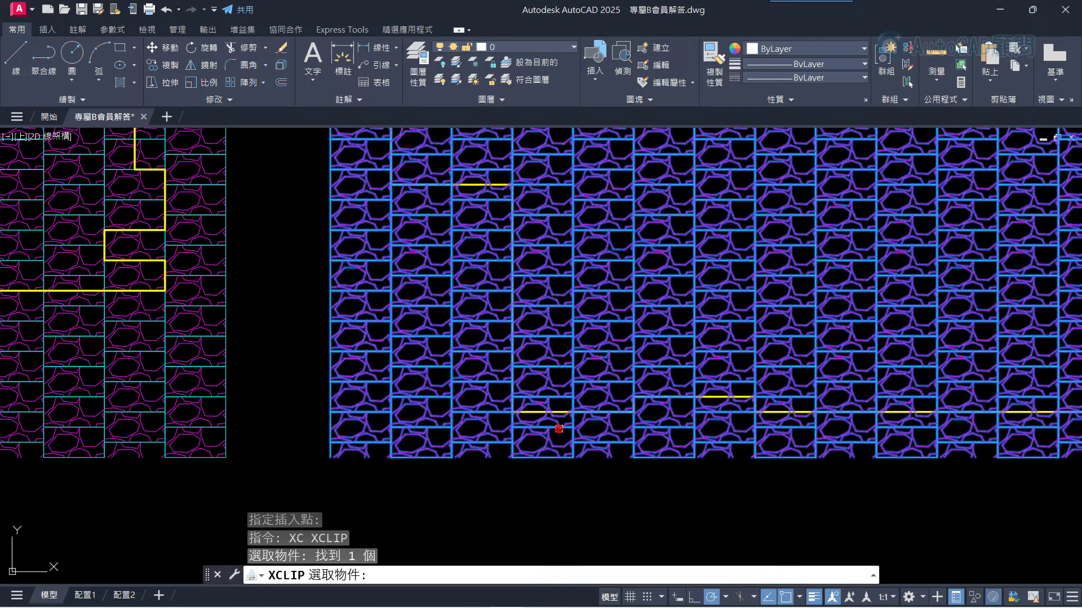
key("Return")
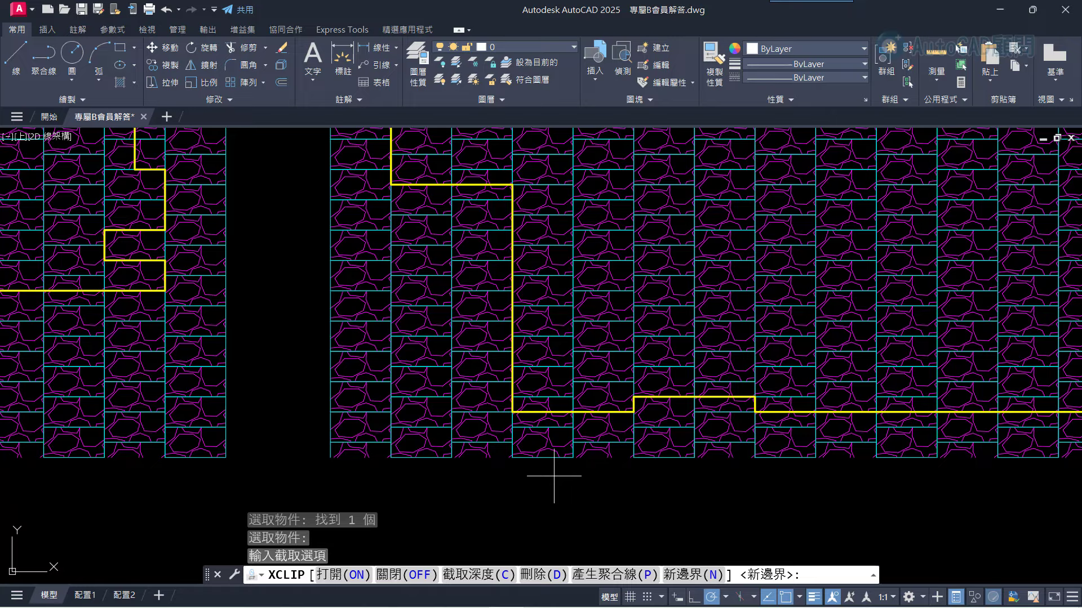
key("Return")
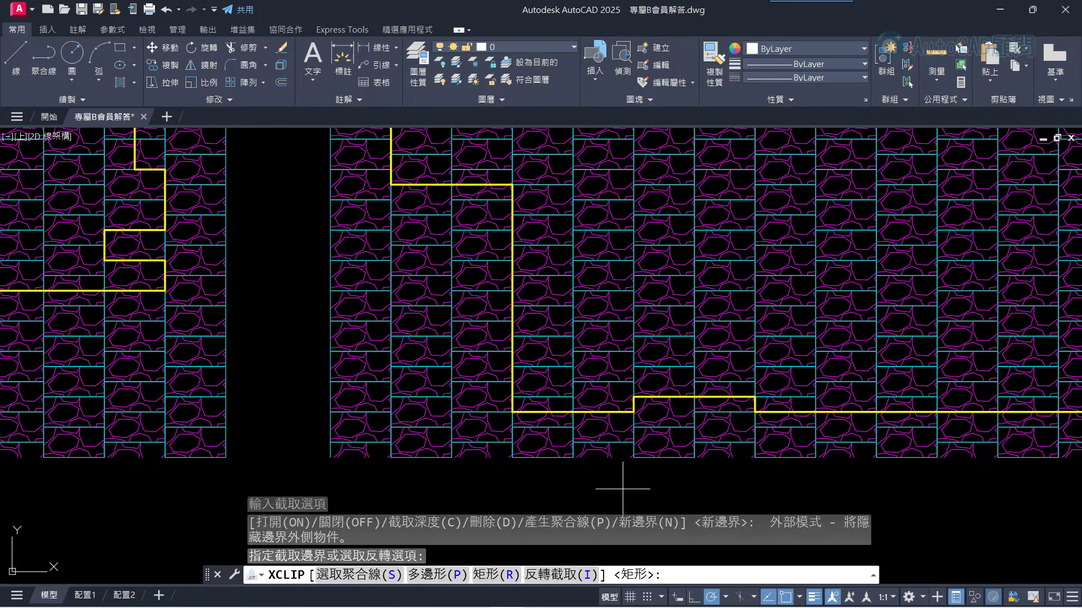
type("S")
key("Return")
scroll(627, 412, "up", 3)
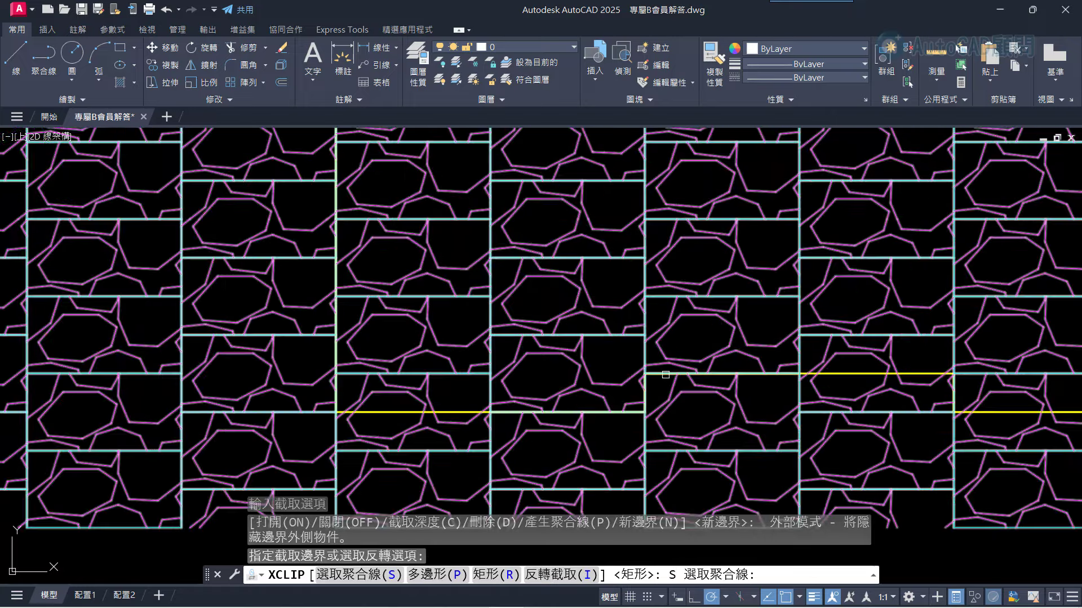
left_click(665, 374)
left_click(660, 378)
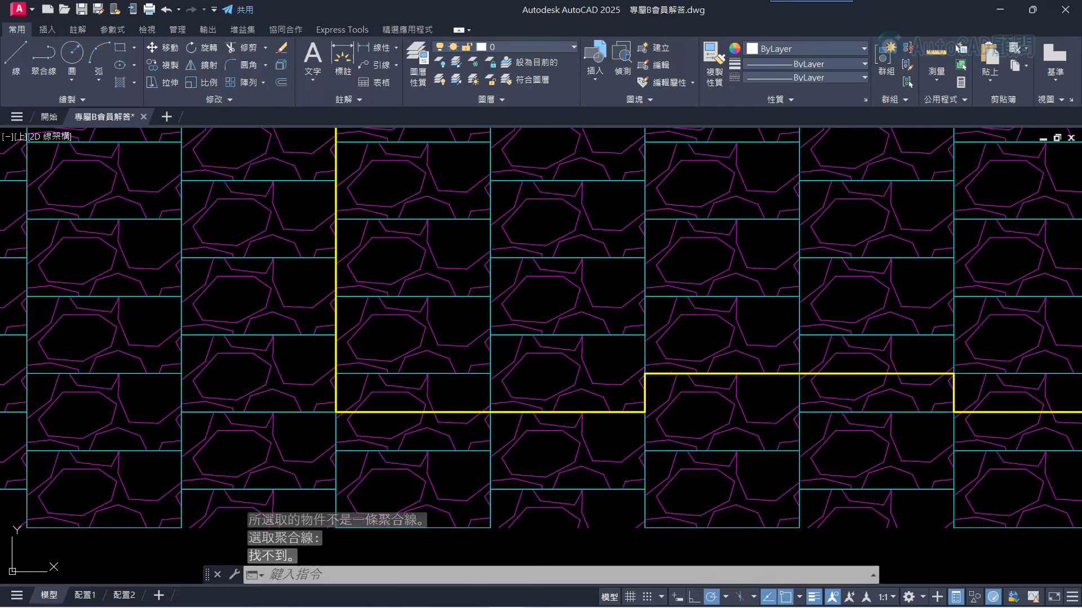
left_click(668, 373)
right_click(668, 374)
left_click(783, 509)
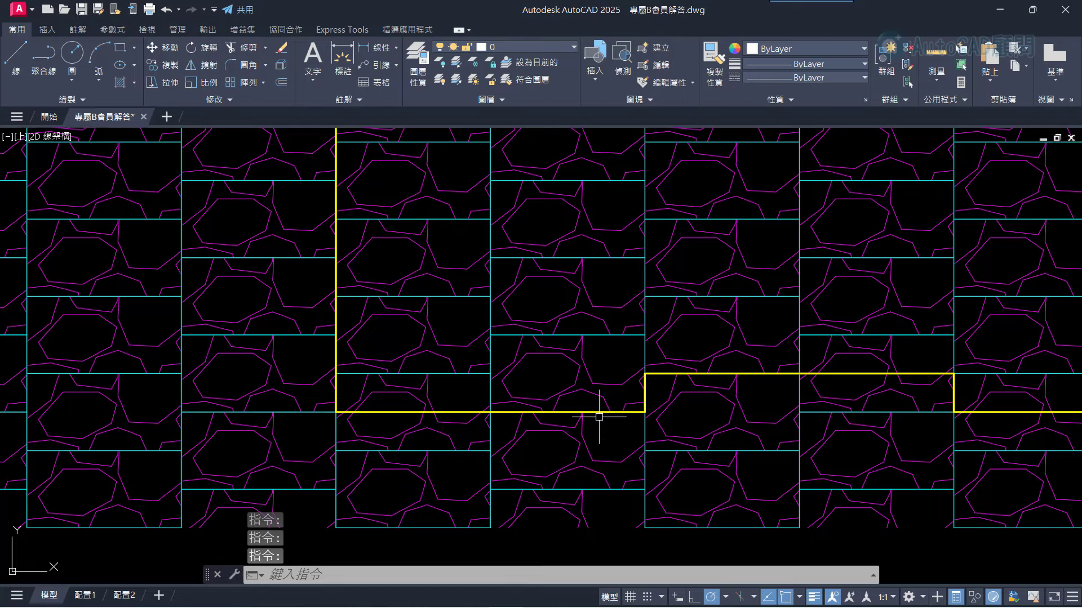
Rerun XCLIP with Select polyline, clipping the tile block to the yellow zigzag outline.
type("xc")
key("Return")
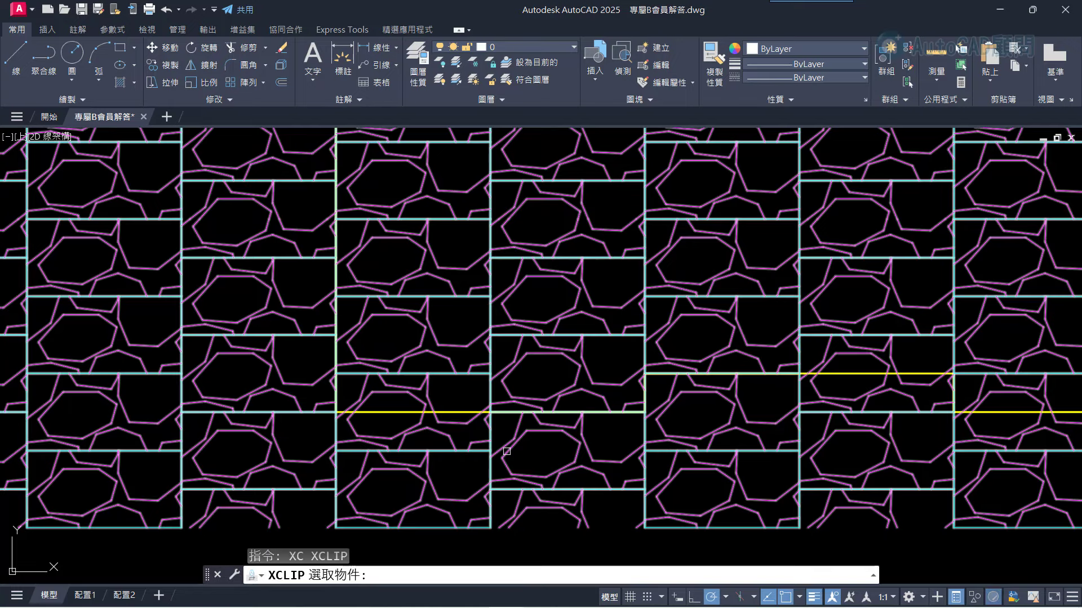
left_click(506, 451)
key("Return")
key("Return")
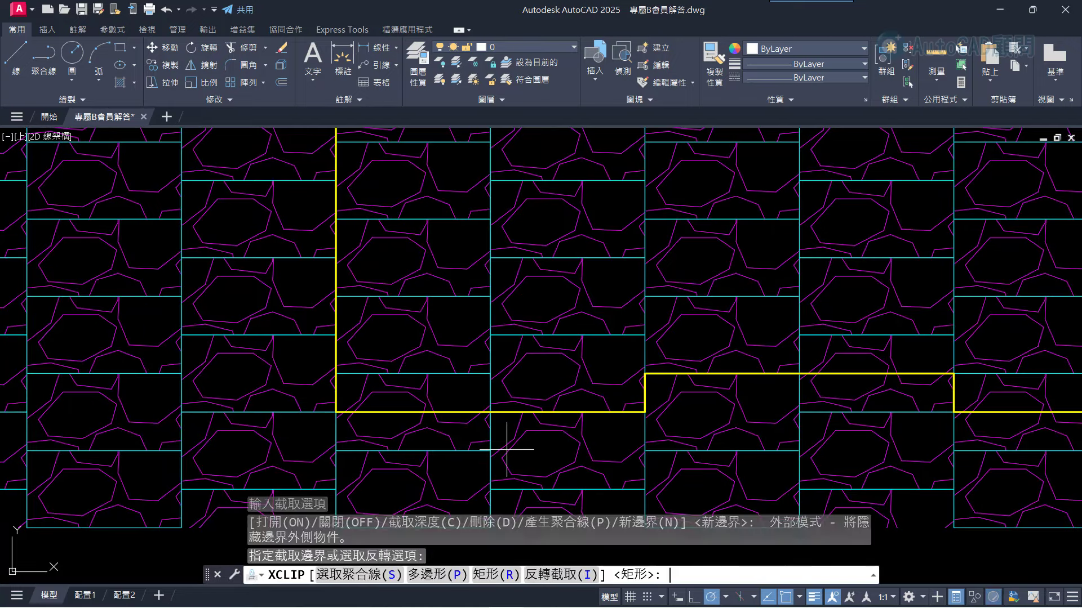
type("s")
key("Return")
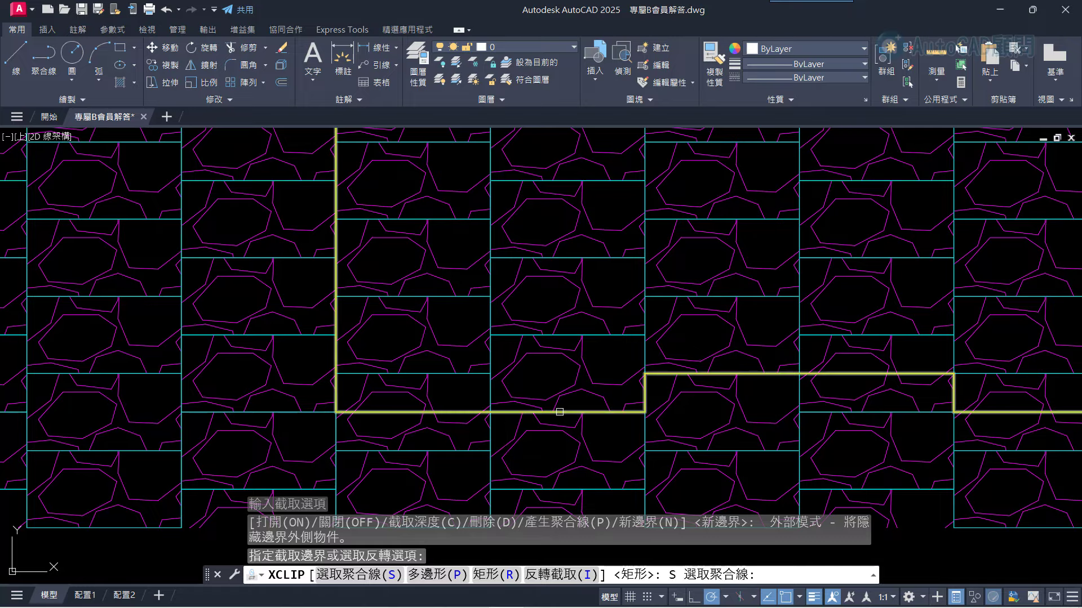
left_click(559, 412)
scroll(559, 412, "down", 7)
scroll(560, 413, "down", 3)
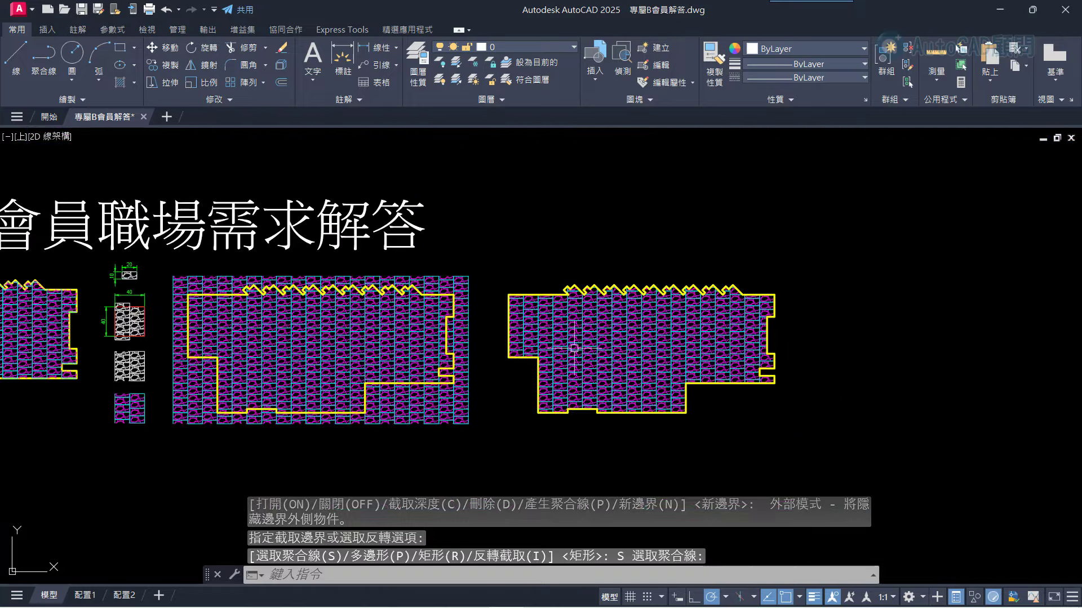
scroll(577, 346, "up", 2)
left_click(603, 372)
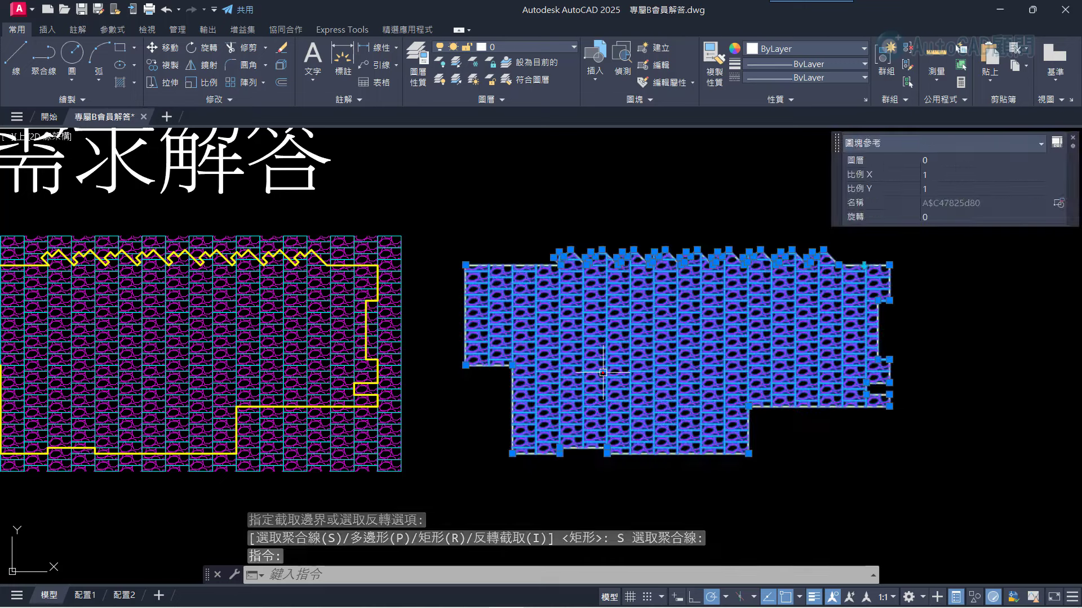
type("x")
key("Return")
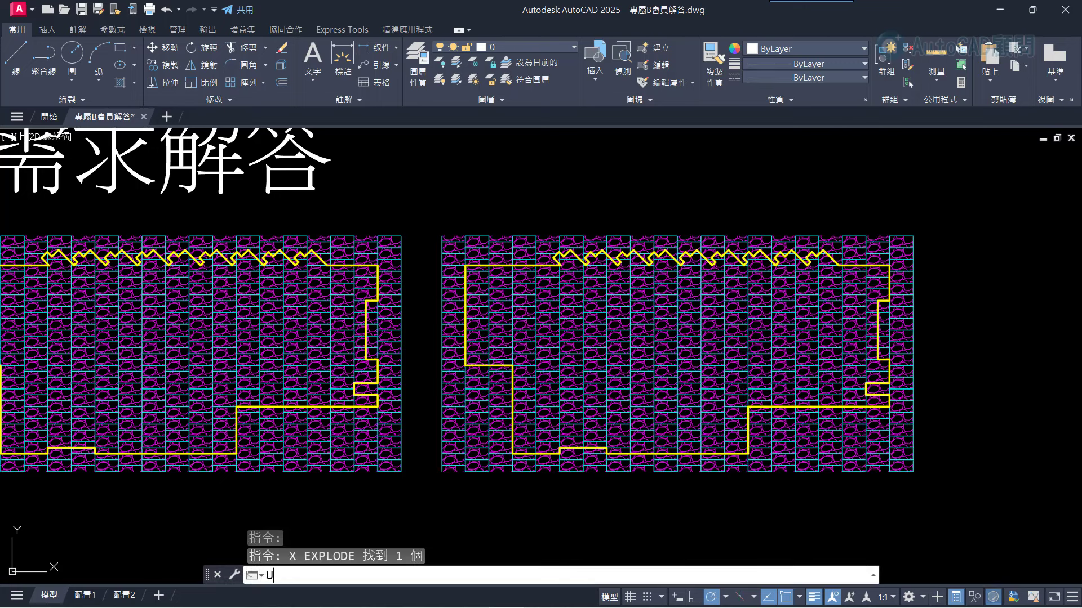
key("Return")
scroll(474, 386, "down", 2)
scroll(473, 386, "up", 2)
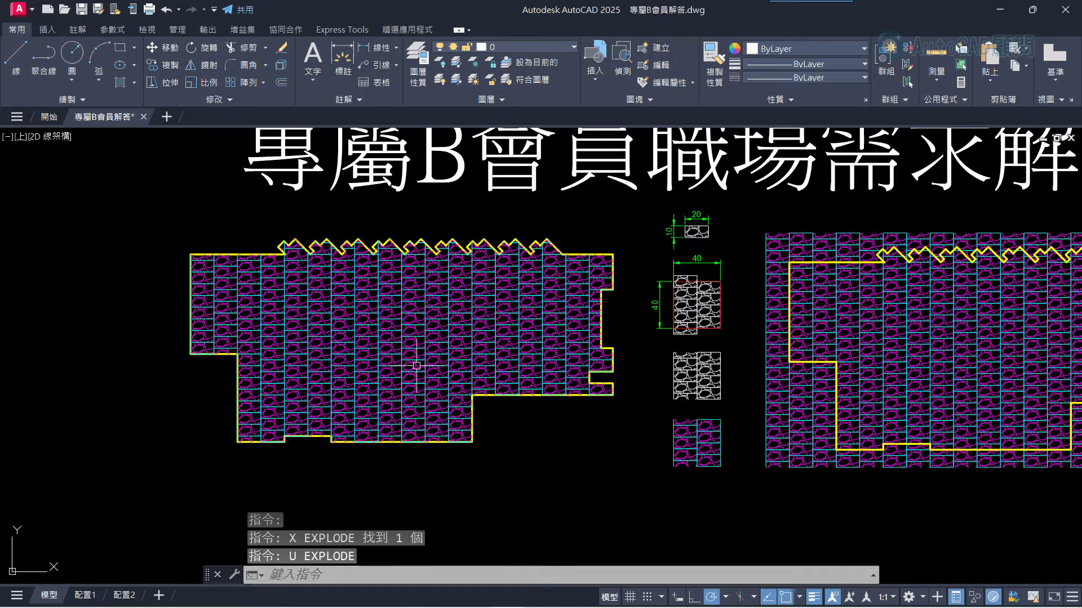
middle_click_drag(455, 401, 112, 438)
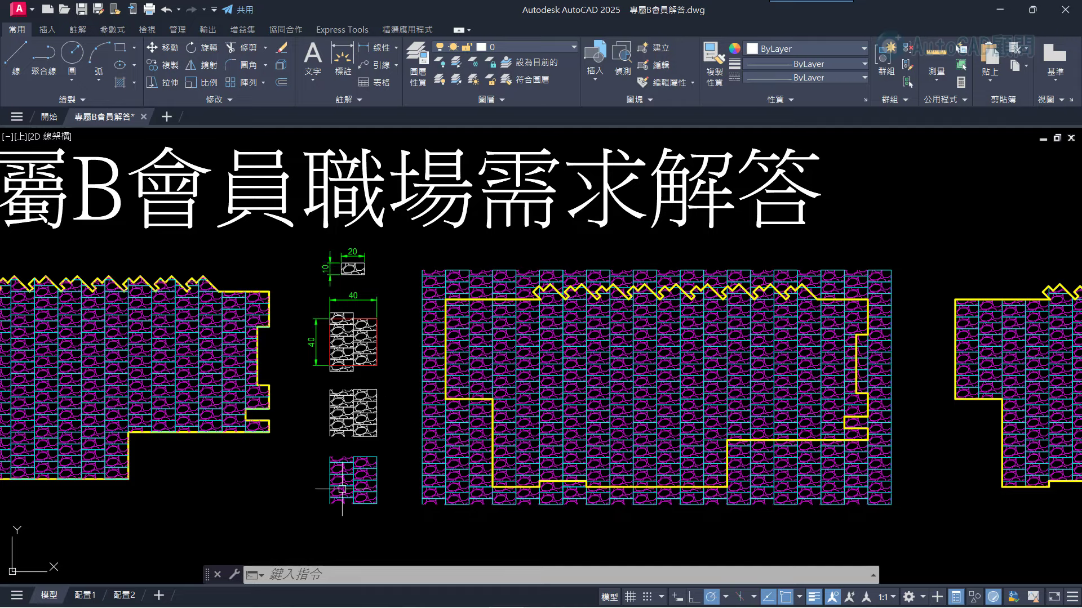
scroll(342, 490, "up", 2)
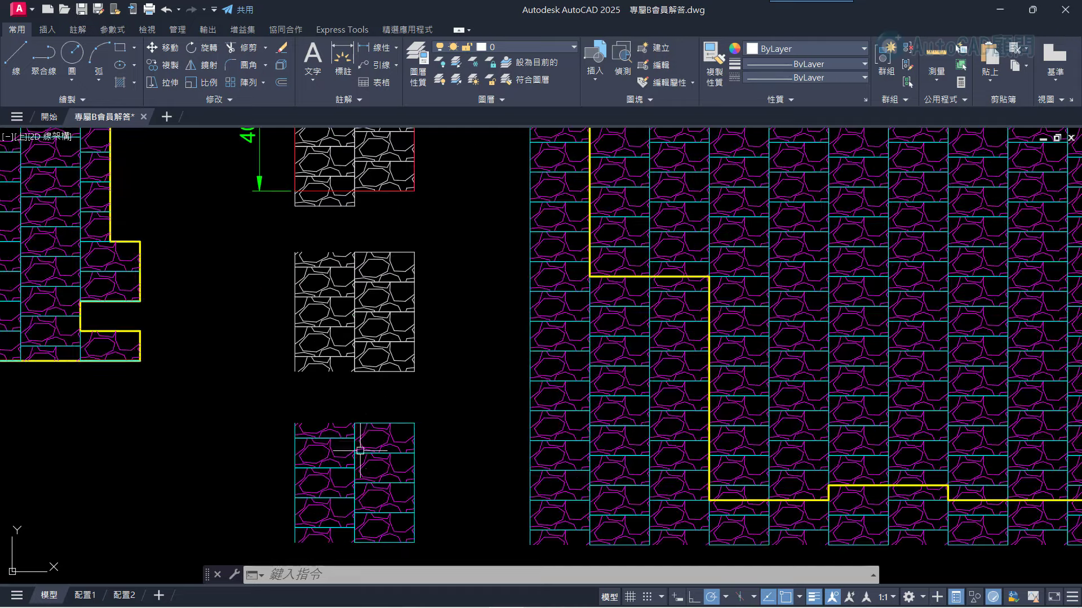
scroll(338, 451, "up", 2)
scroll(410, 523, "down", 2)
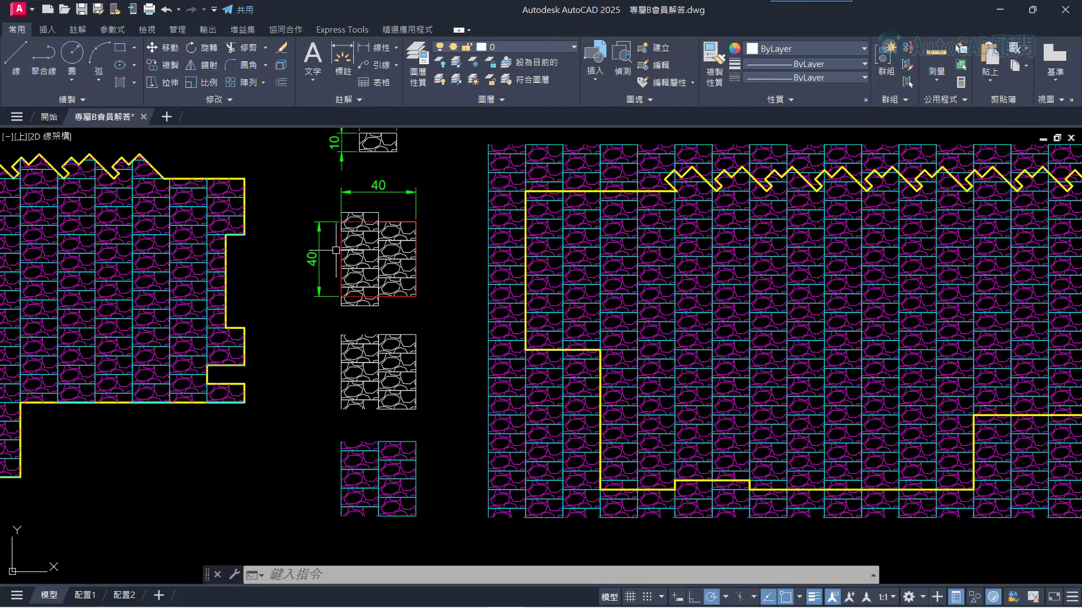
middle_click_drag(595, 474, 475, 472)
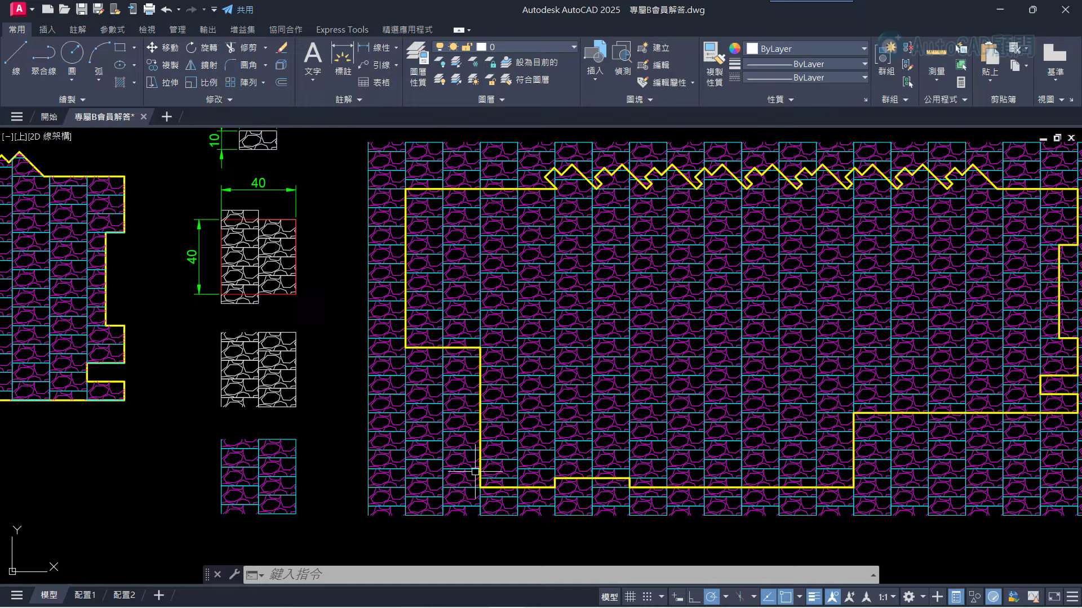
left_click(437, 501)
left_click(427, 483)
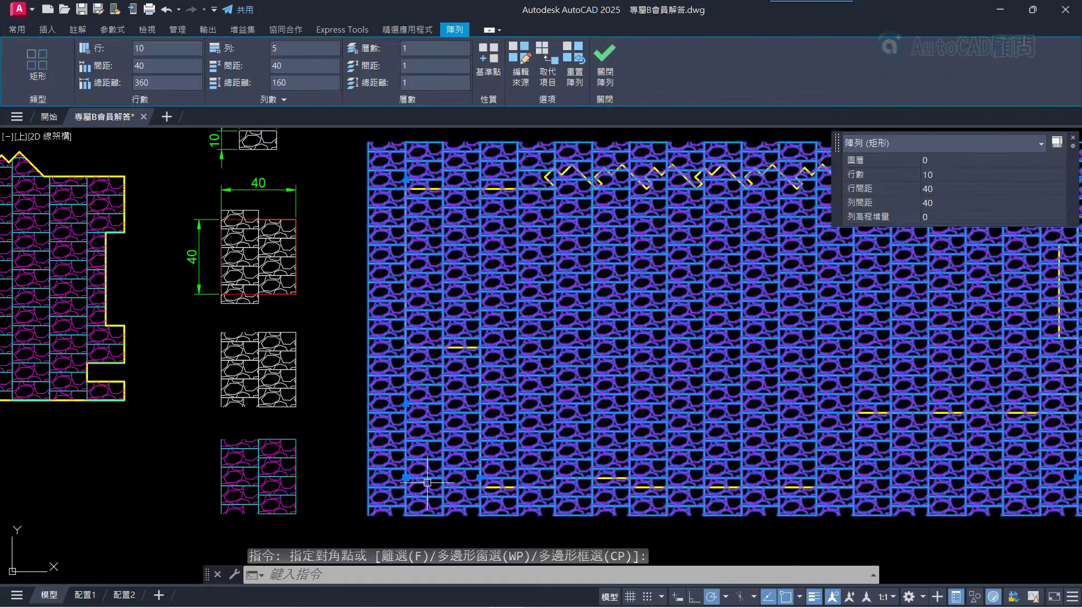
key("Escape")
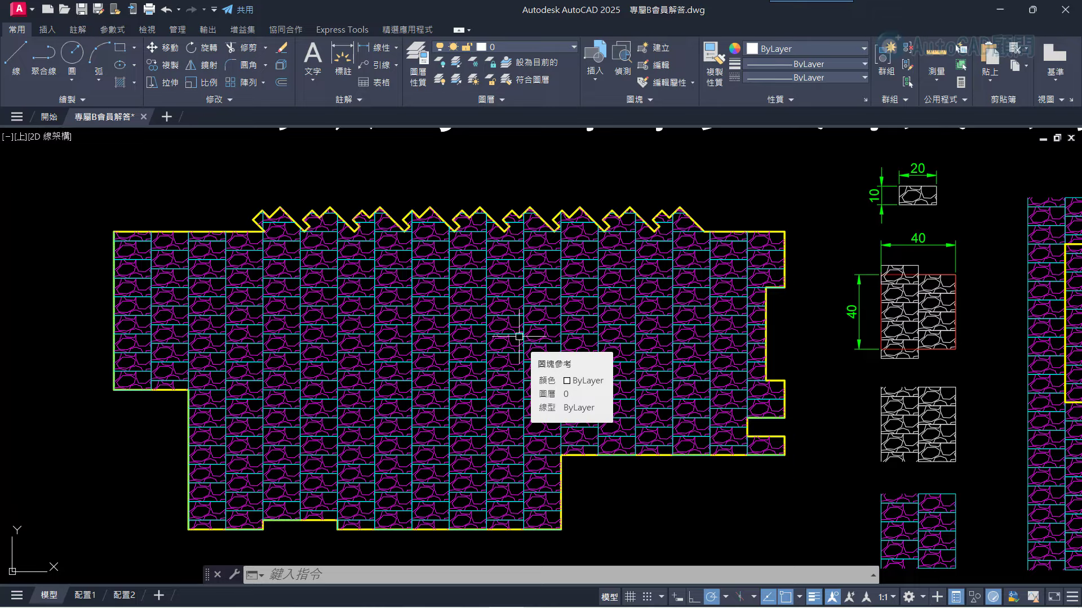
Pan to the zigzag-bounded tile layout and select its yellow outline.
scroll(519, 337, "down", 2)
middle_click_drag(833, 330, 416, 346)
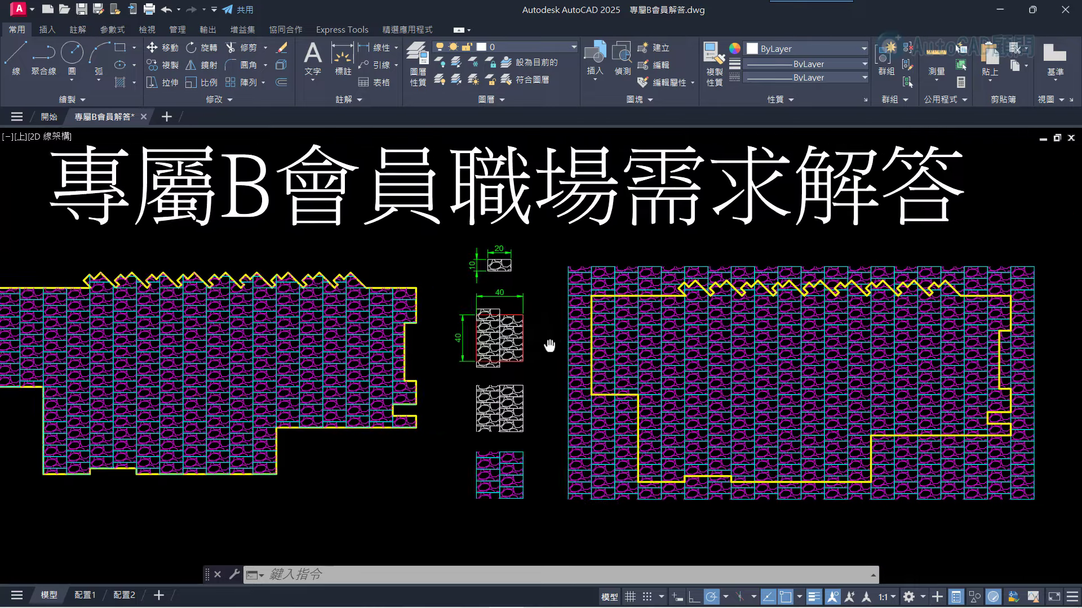
middle_click_drag(708, 343, 496, 347)
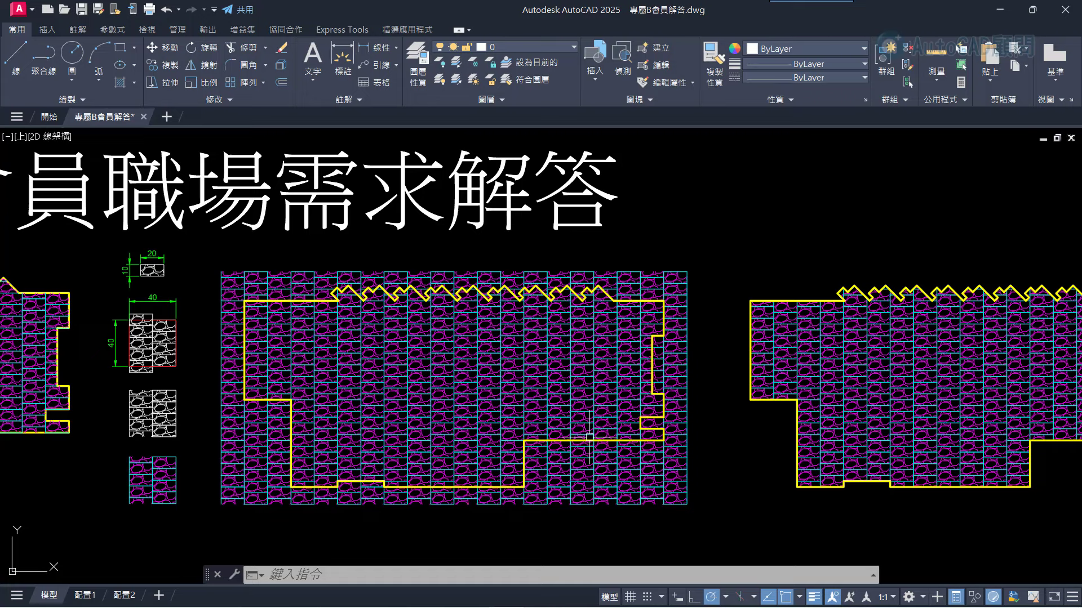
left_click(586, 440)
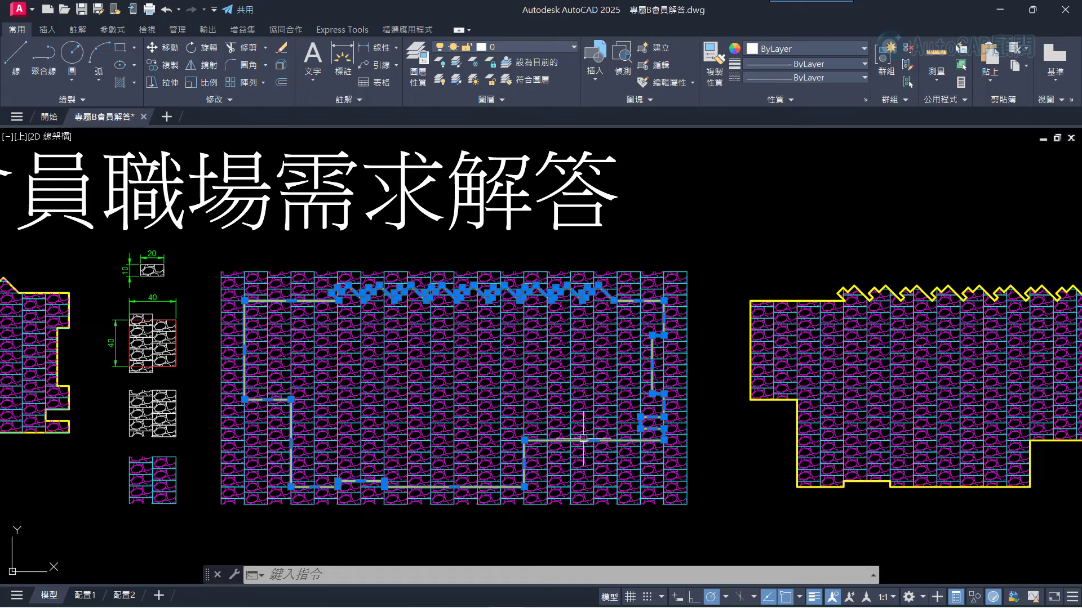
right_click(555, 313)
mouse_move(609, 310)
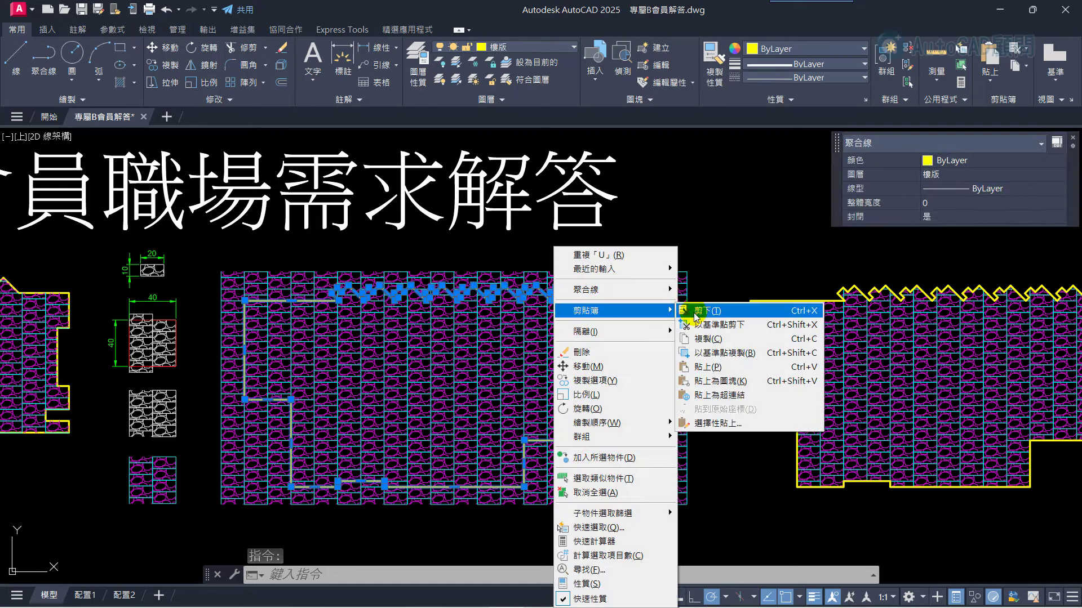
Copy the outline via 剪貼簿 > 複製 and switch to layout 配置1.
left_click(708, 338)
key("Escape")
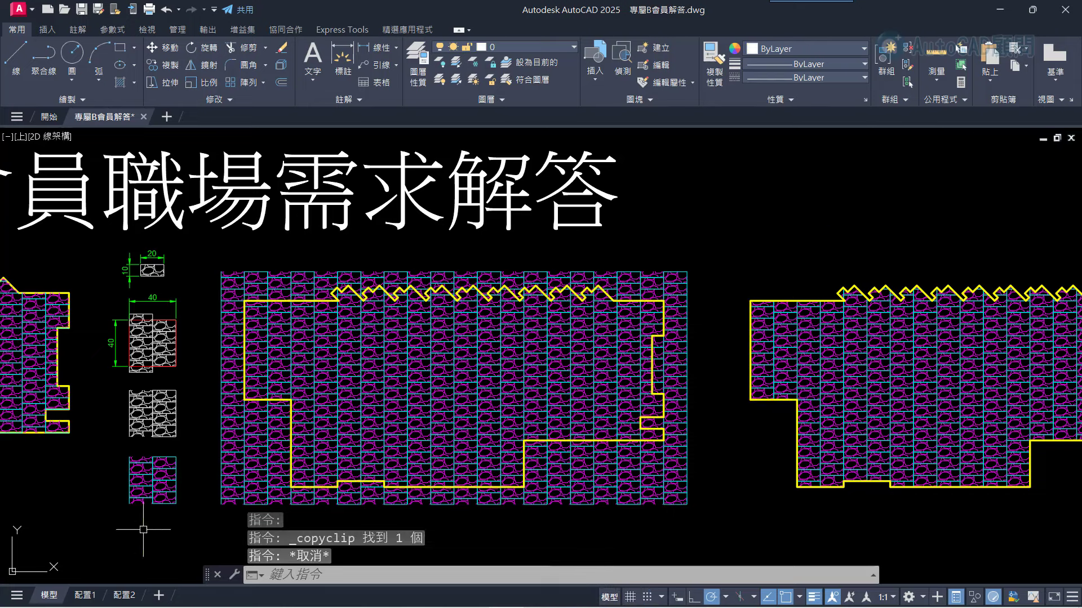
left_click(85, 595)
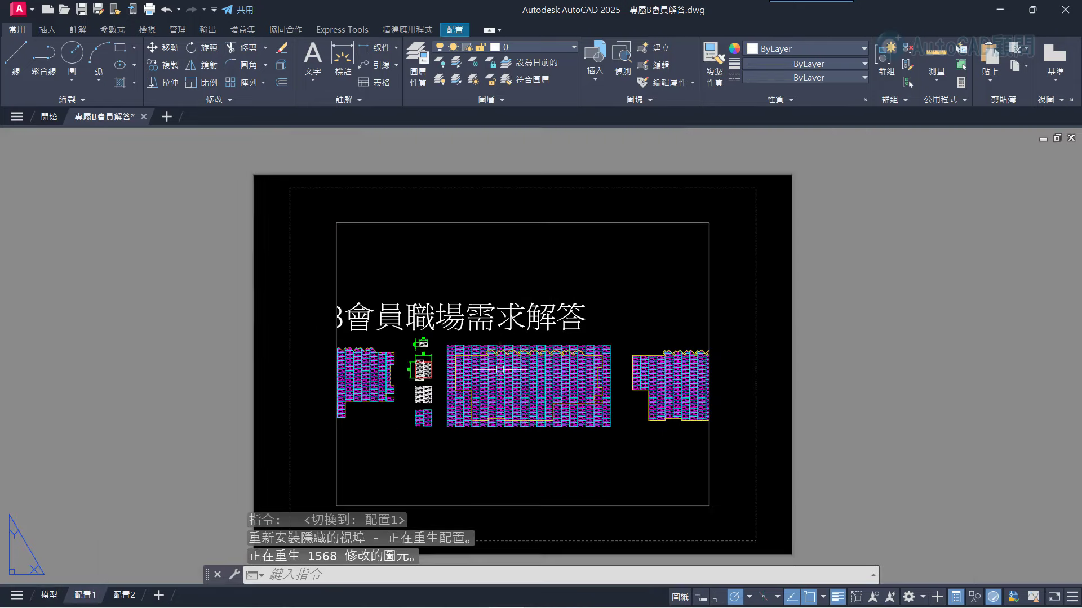
Erase the existing viewport on layout 配置1.
left_click(560, 227)
left_click(522, 210)
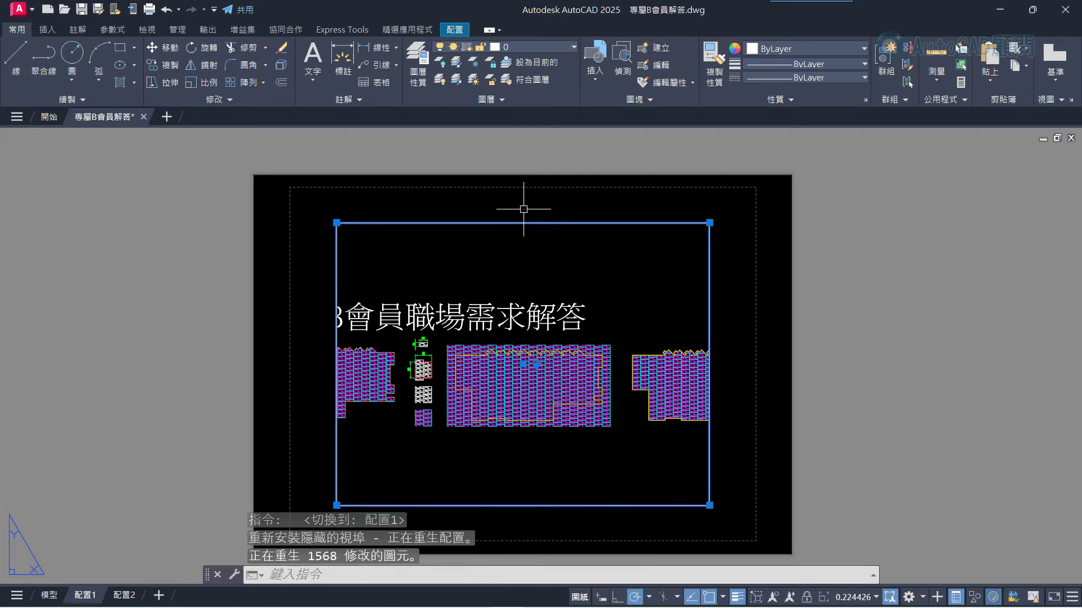
type("E")
key("Return")
Paste the copied zigzag outline onto the sheet and move it into position.
scroll(510, 276, "down", 2)
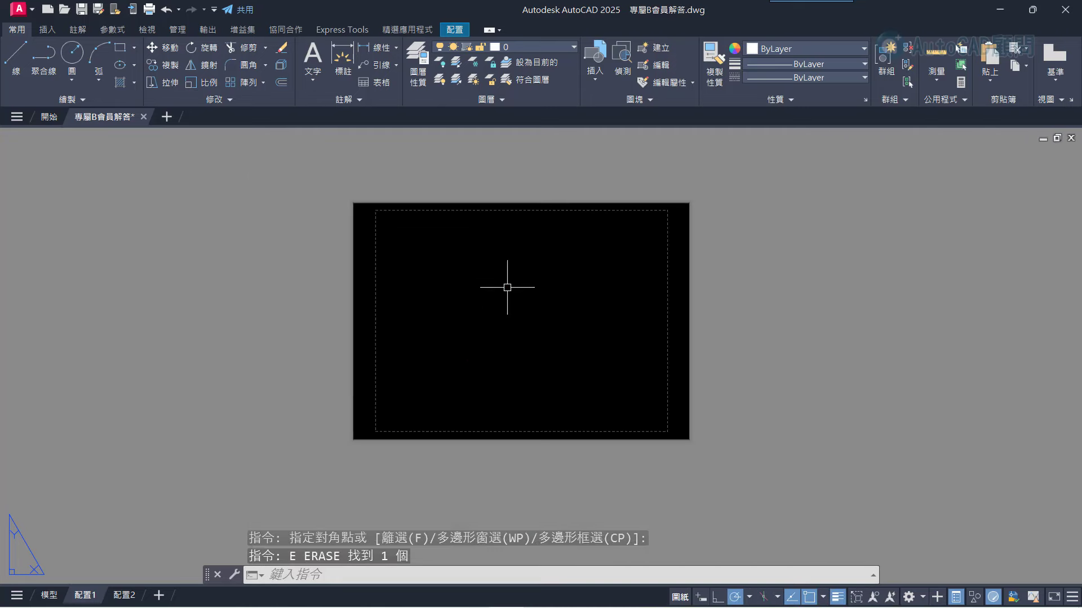
right_click(482, 279)
mouse_move(539, 322)
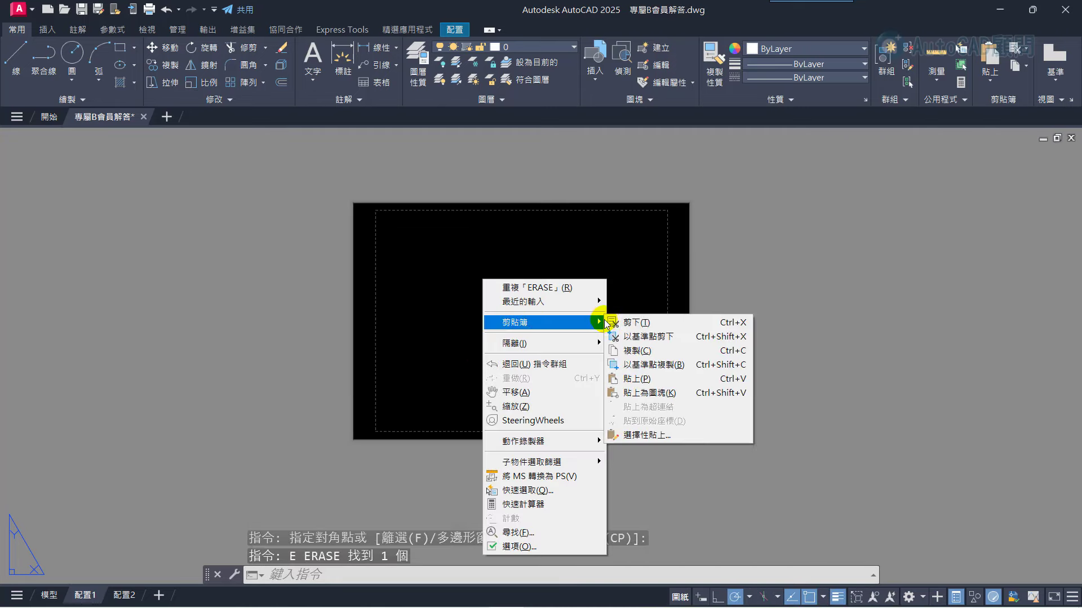
left_click(637, 380)
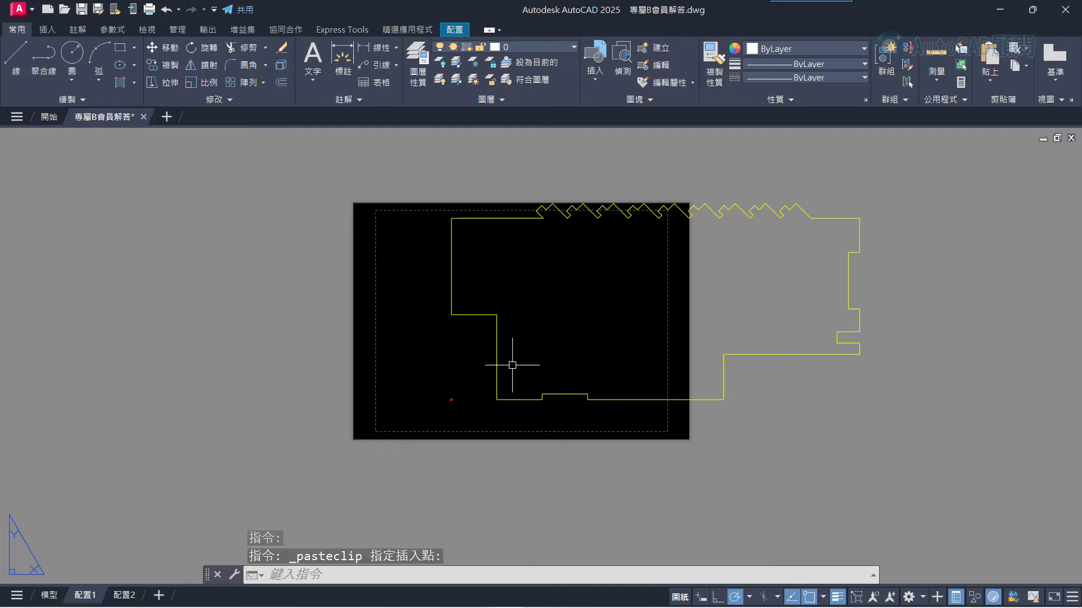
left_click(547, 392)
type("m")
key("Return")
left_click_drag(556, 382, 566, 356)
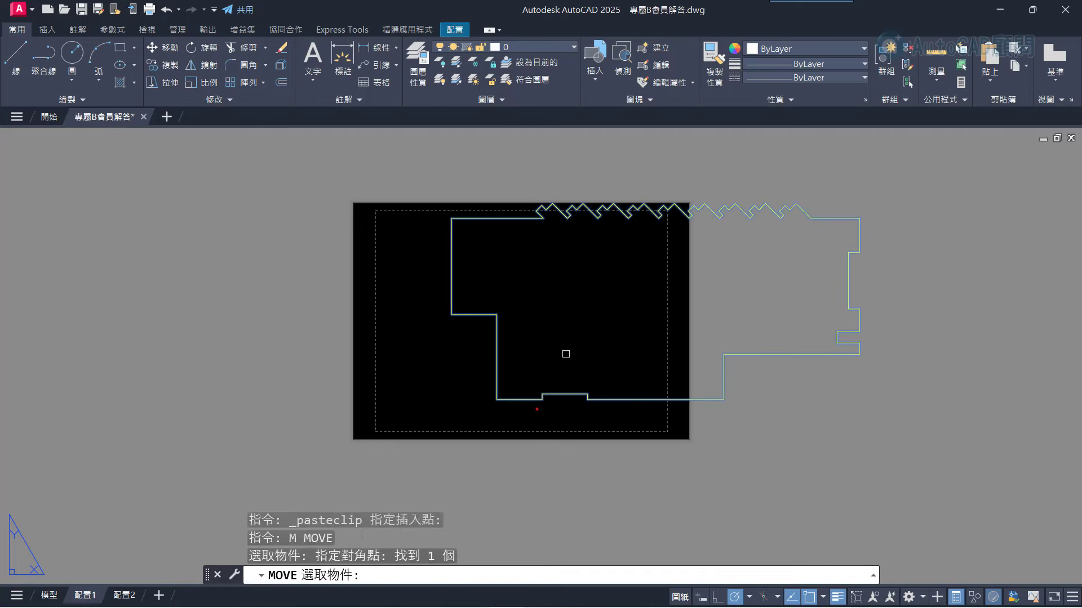
key("Return")
left_click(579, 319)
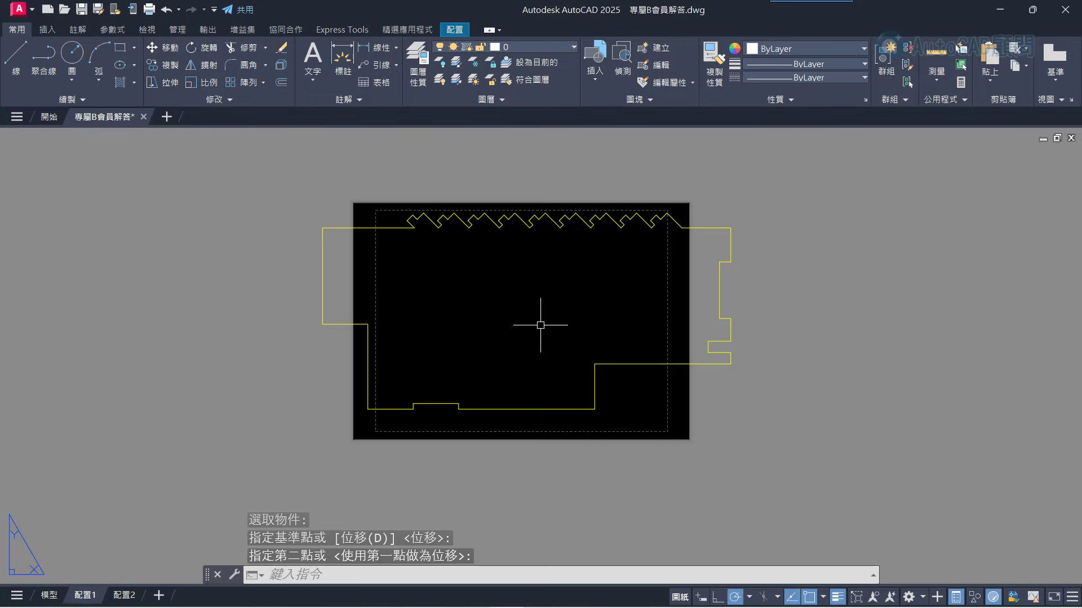
Create a viewport from the pasted zigzag outline with -VPORTS Object.
type("-VPR")
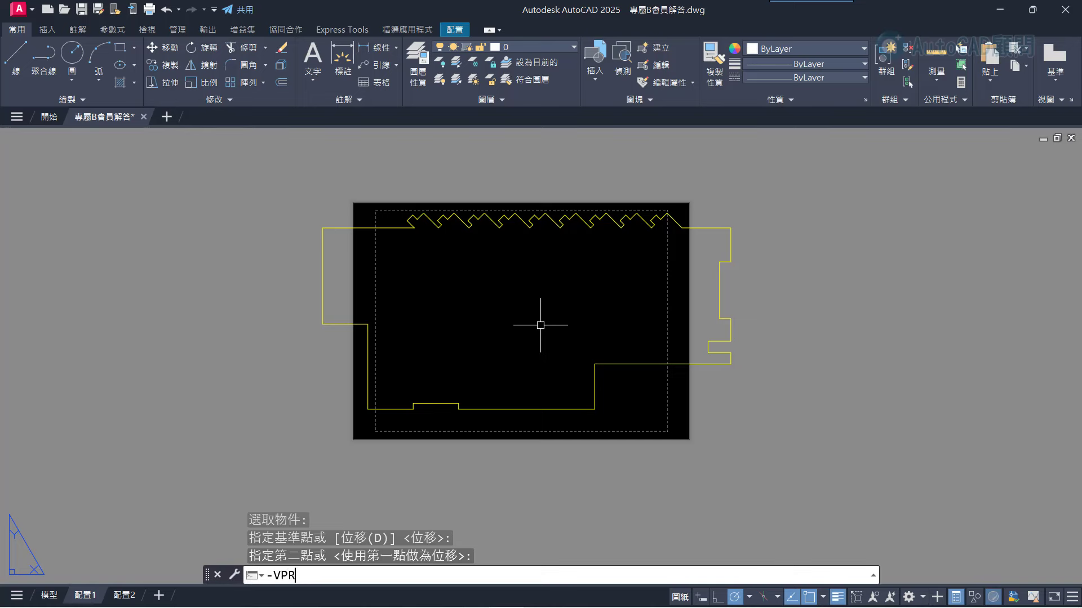
key("BackSpace")
type("O")
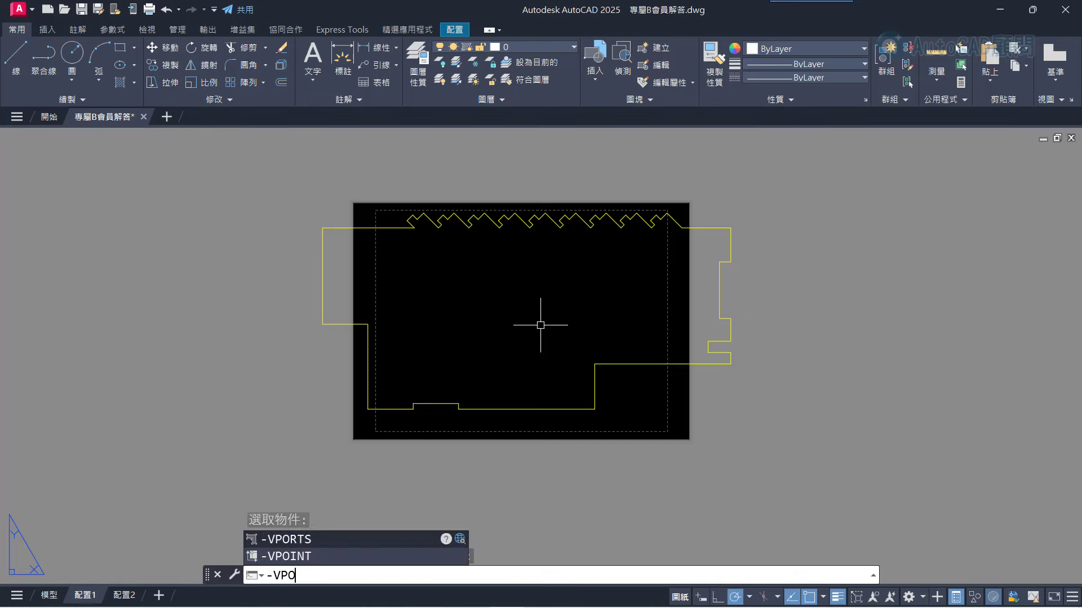
key("Return")
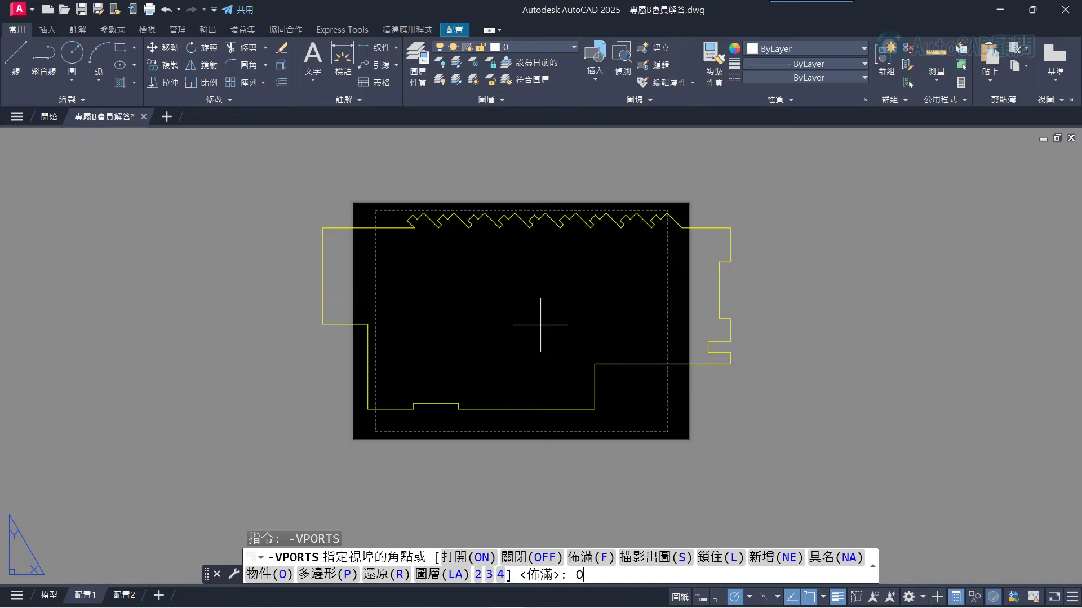
key("Return")
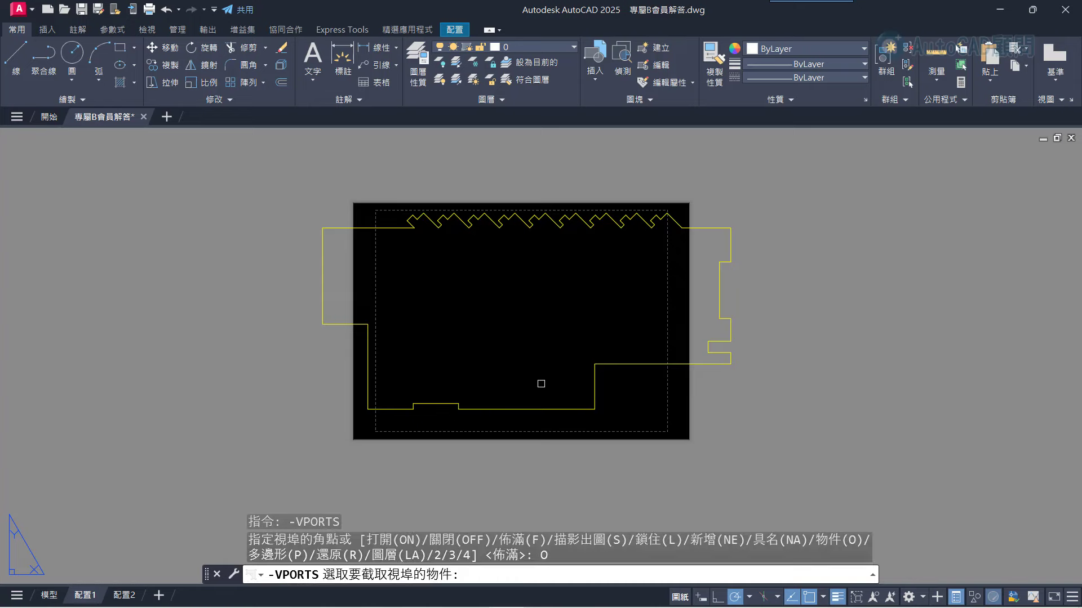
left_click(535, 411)
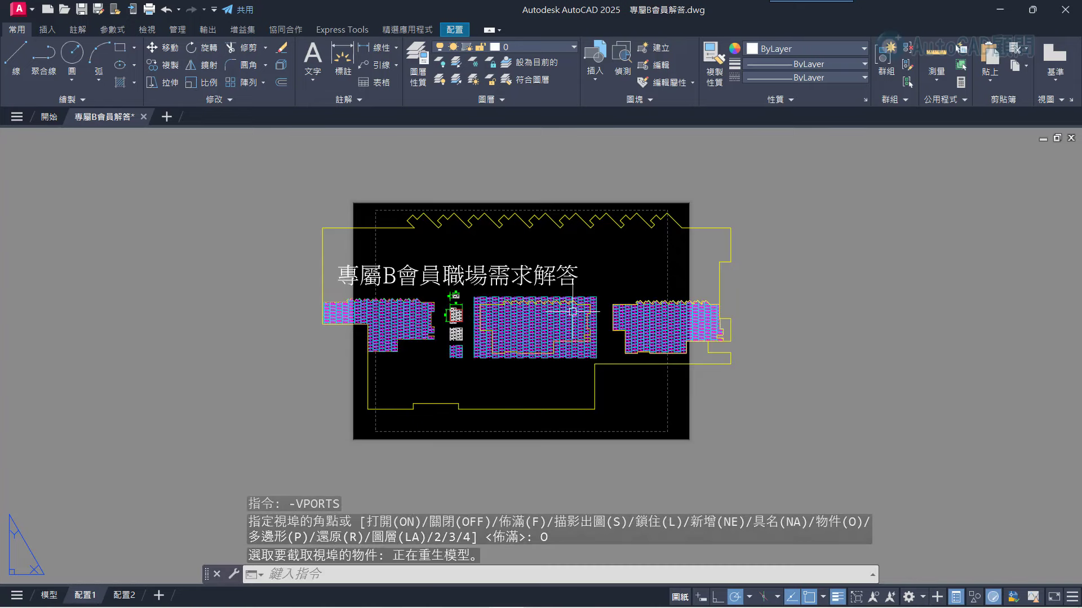
Activate the new viewport and ZOOM Object to fit the tiled zigzag area.
scroll(557, 319, "up", 2)
double_click(555, 324)
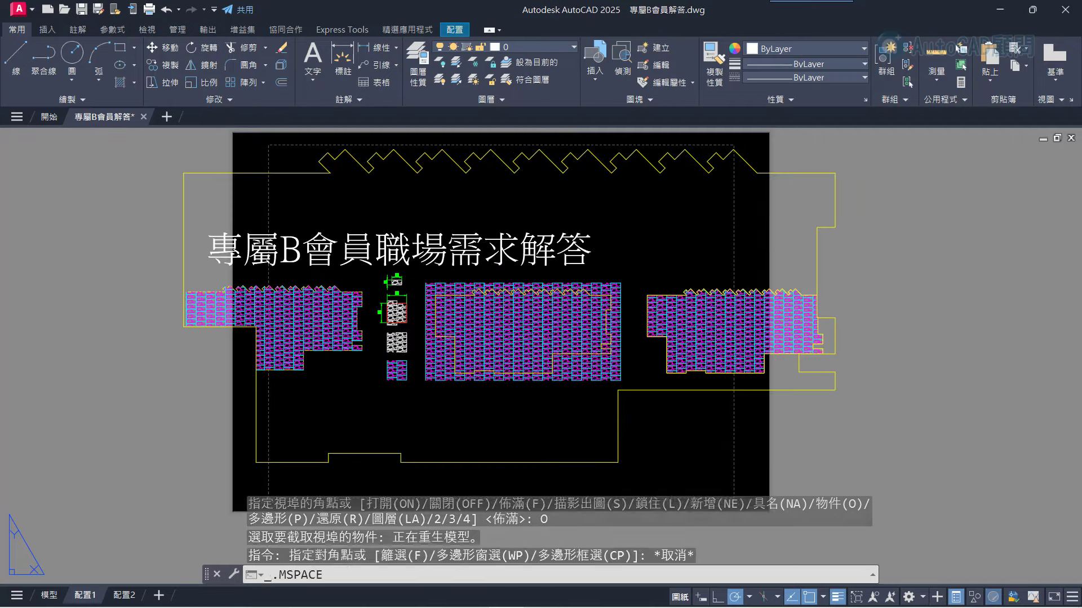
scroll(535, 333, "up", 2)
scroll(535, 334, "up", 2)
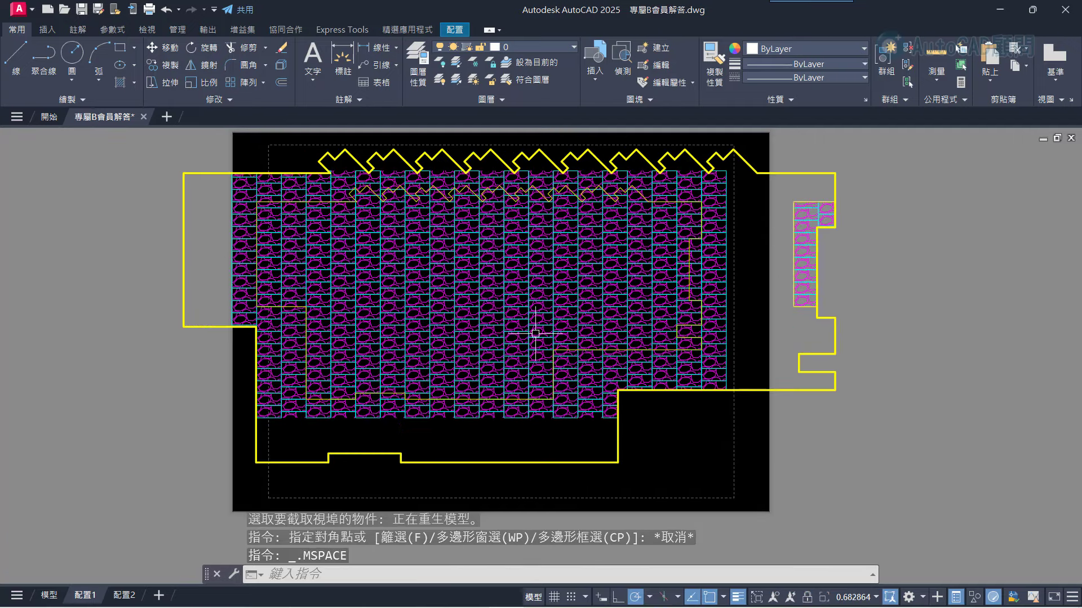
type("z")
key("Return")
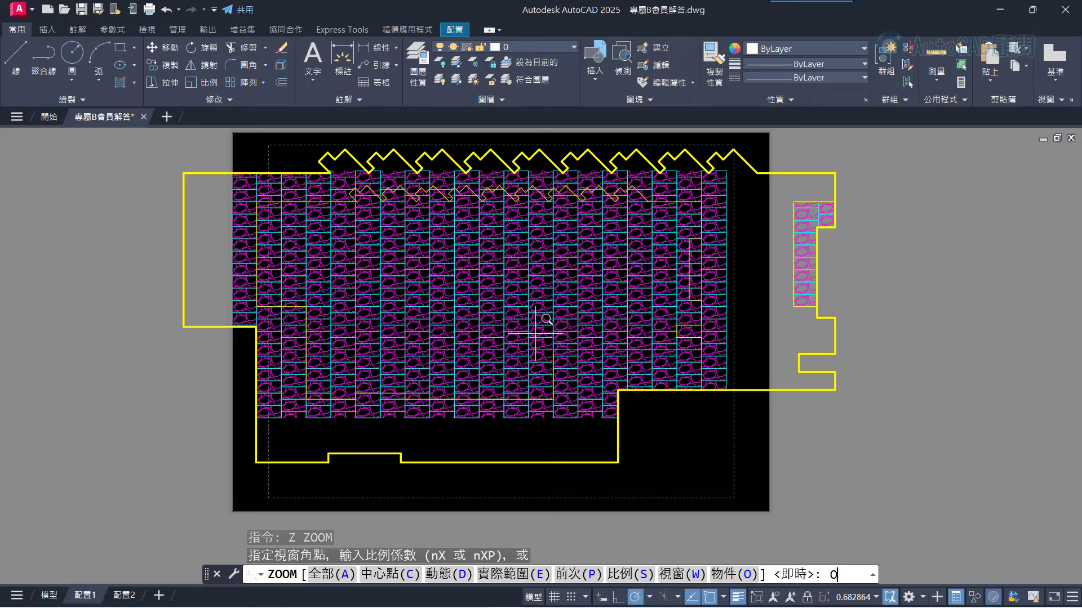
key("Return")
scroll(546, 361, "up", 3)
scroll(469, 389, "up", 2)
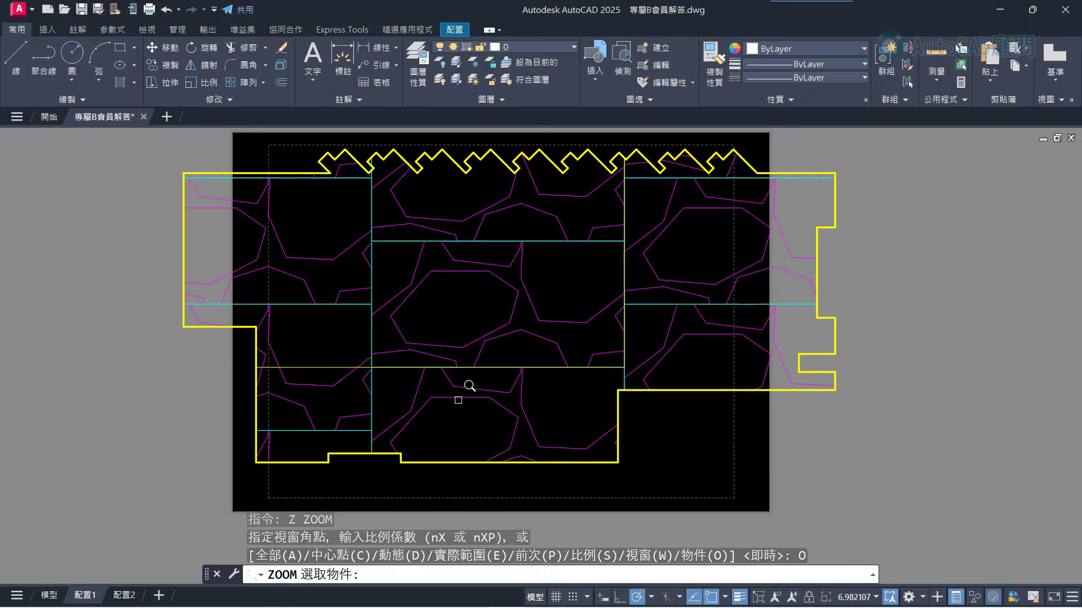
left_click(329, 367)
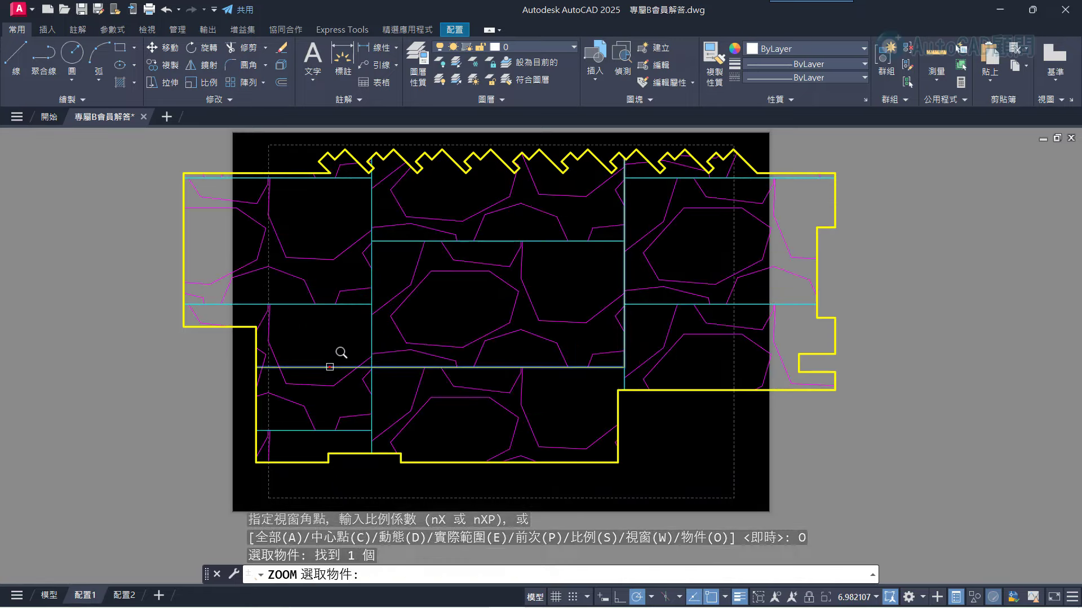
key("Return")
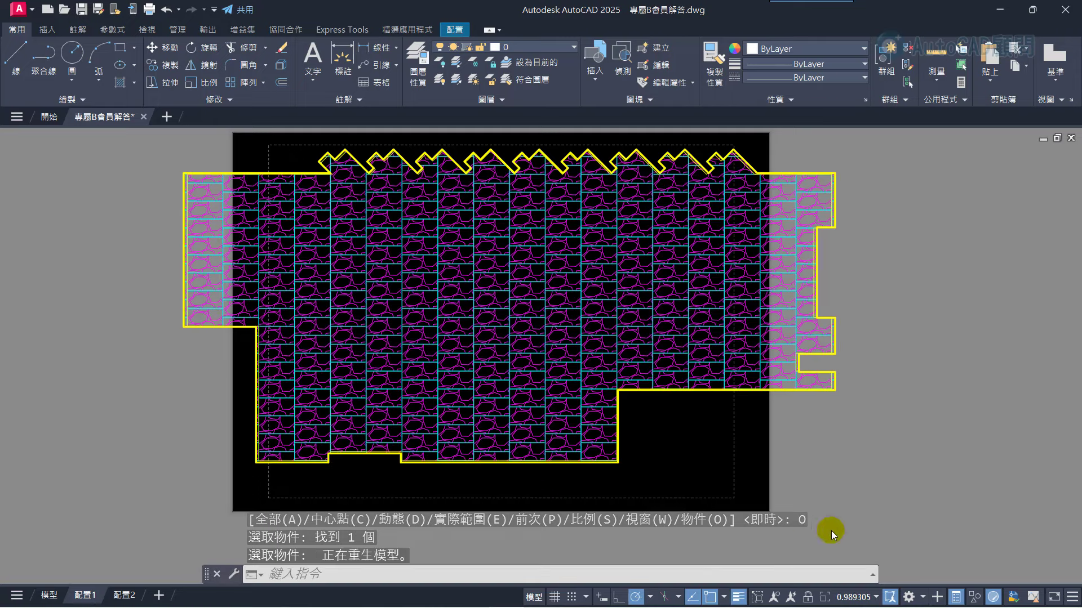
Set the 配置1 viewport scale to 1:1 and return to paper space.
left_click(875, 597)
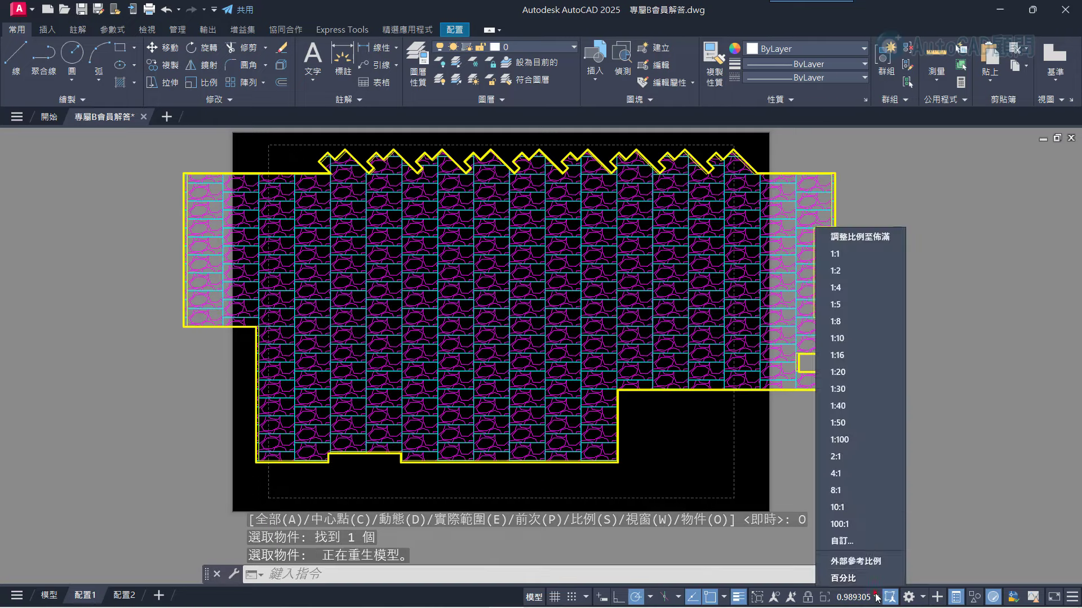
left_click(851, 255)
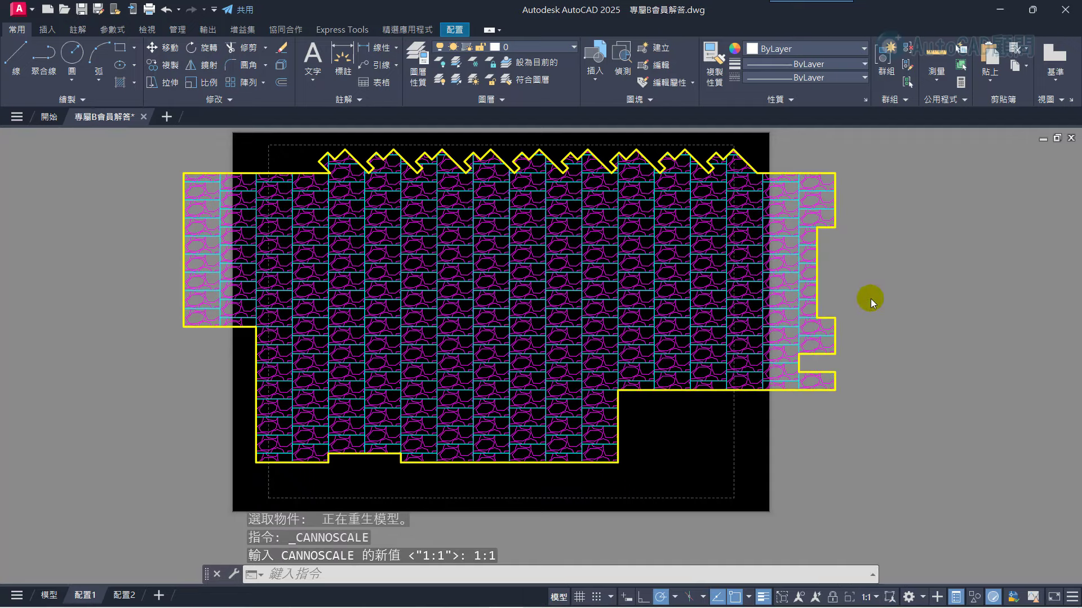
double_click(913, 322)
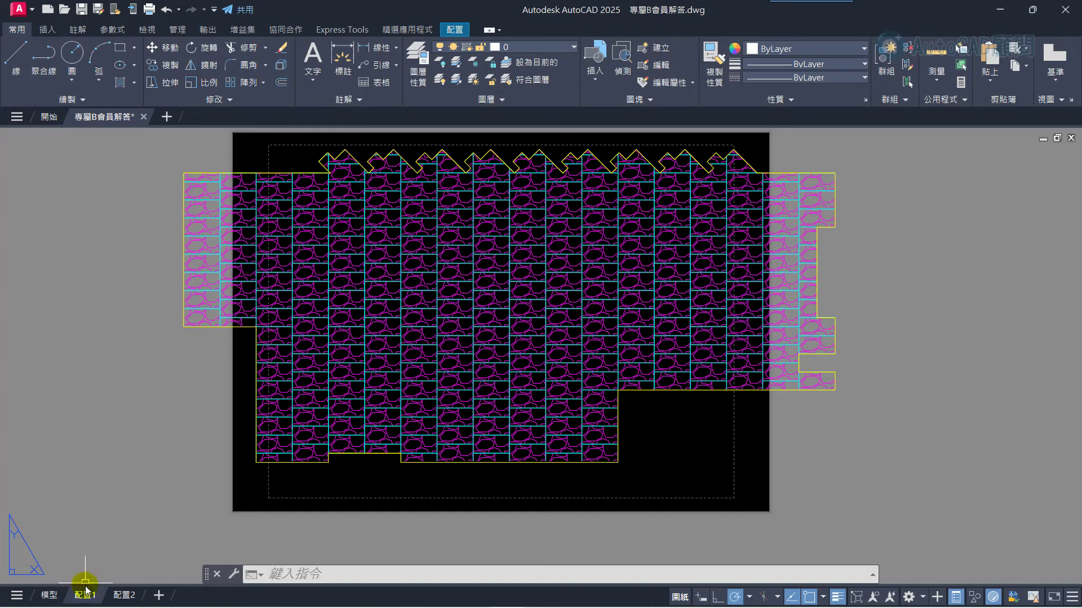
Export layout 配置1 to model space as 專屬B會員解答_配置1.dwg and open it.
right_click(103, 587)
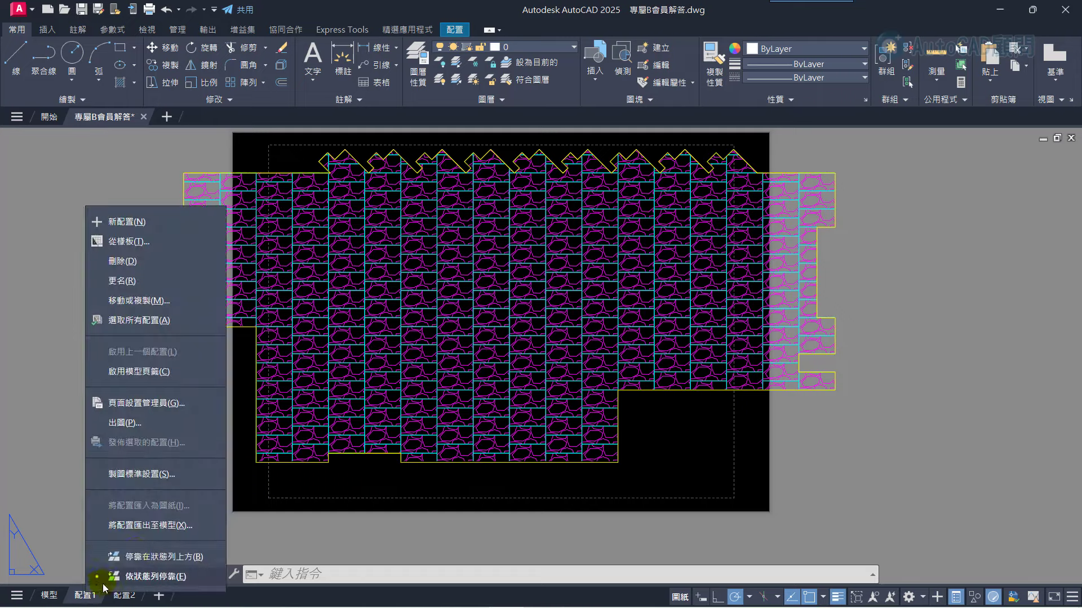
left_click(141, 527)
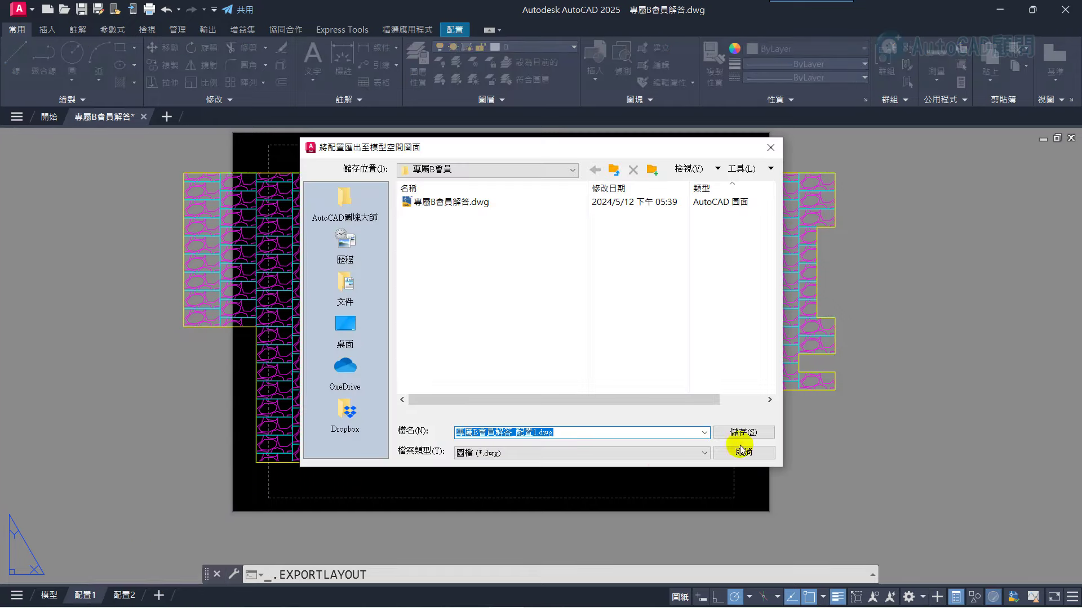
left_click(756, 431)
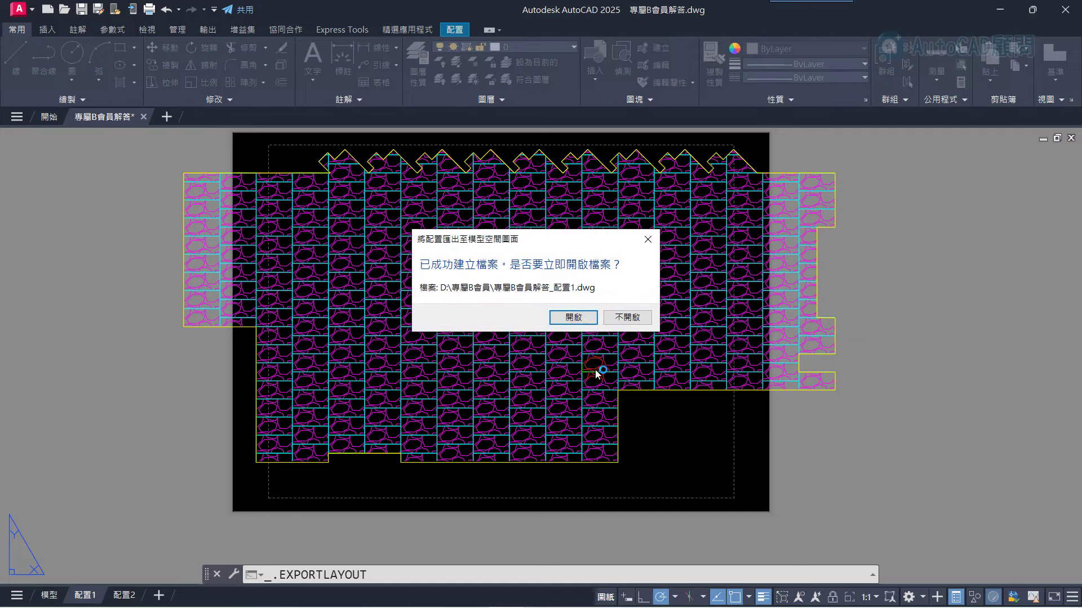
left_click(573, 318)
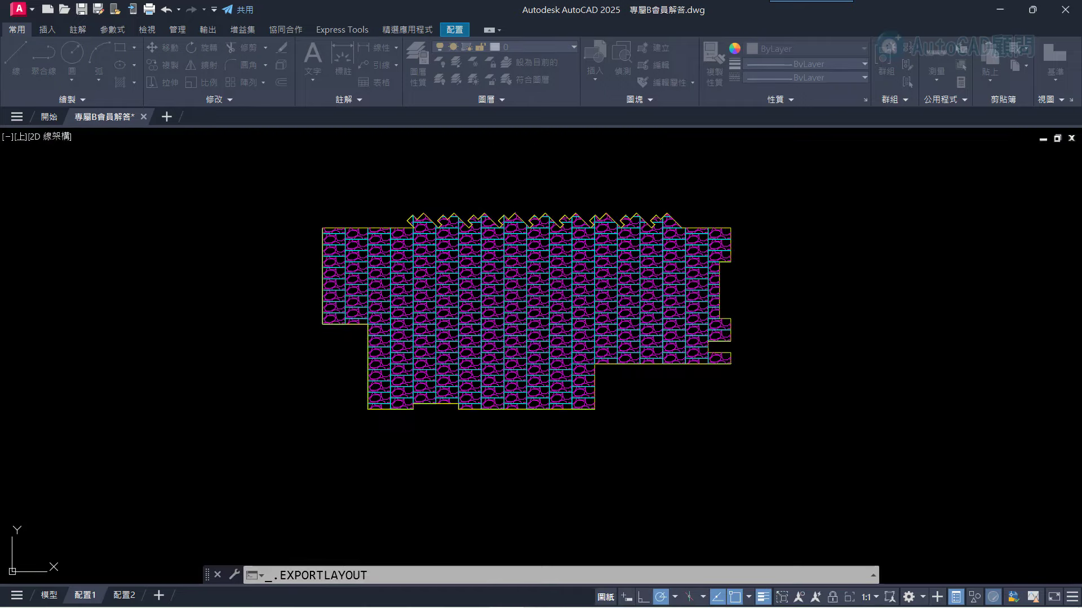
Explode the exported tile block with X.
scroll(593, 374, "up", 2)
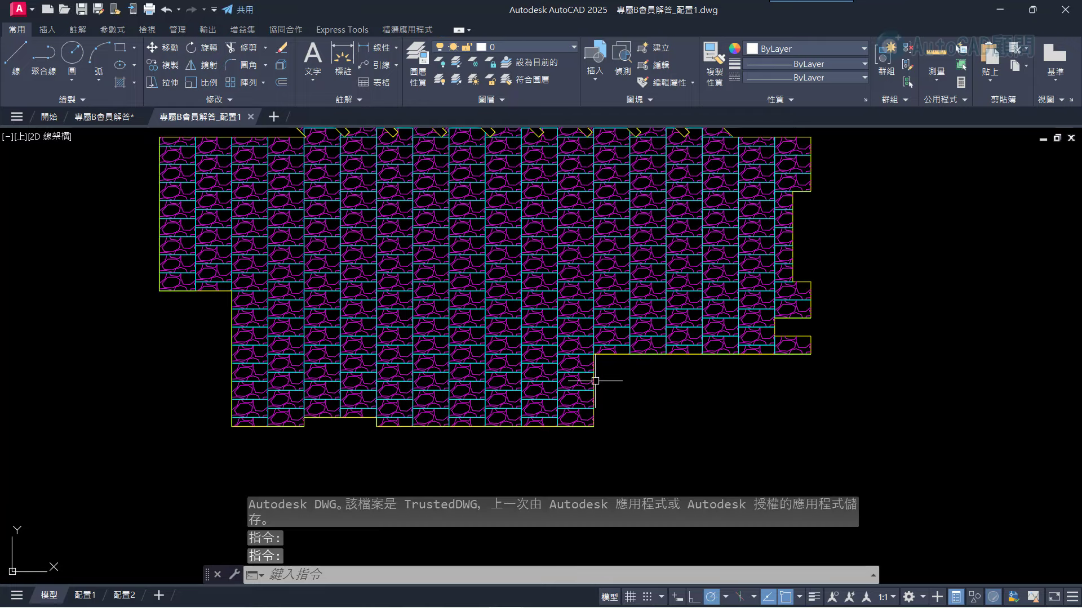
left_click(594, 374)
scroll(559, 393, "down", 4)
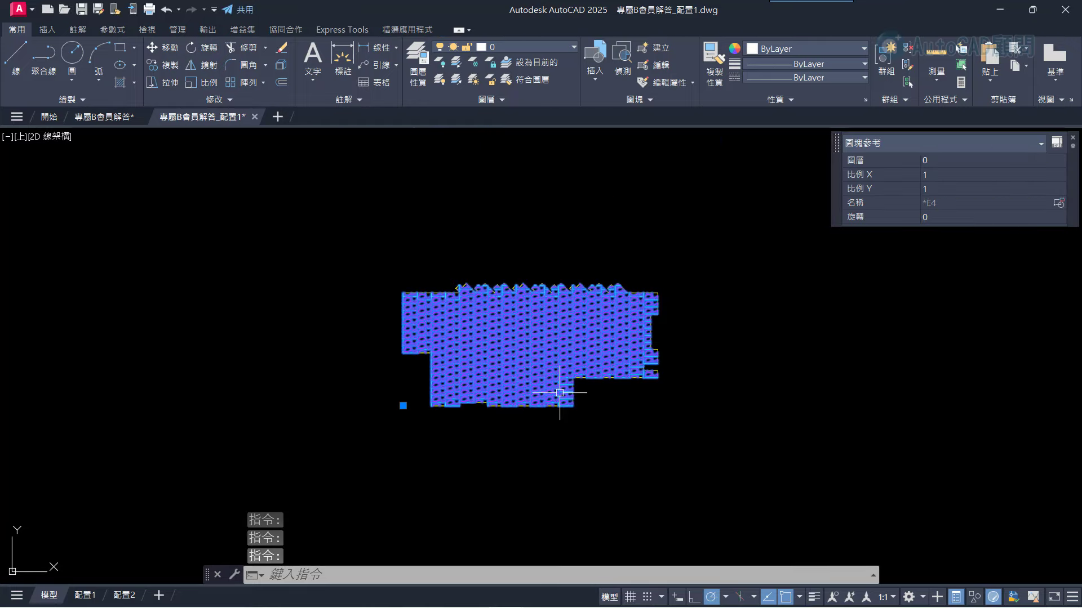
type("x")
key("Return")
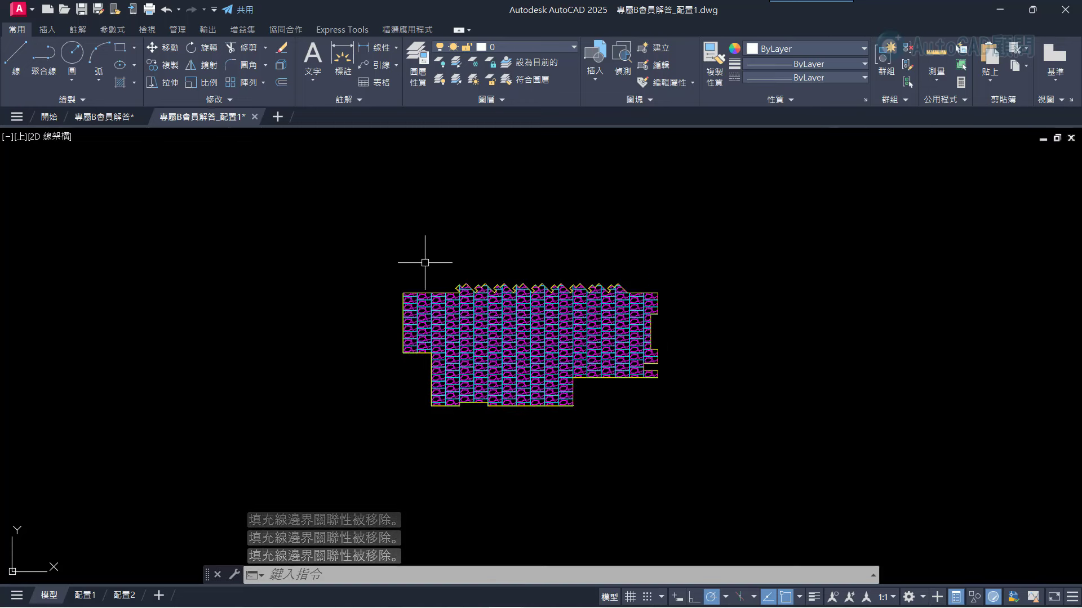
Copy all 1534 pattern pieces to the clipboard and return to the 專屬B會員解答 drawing.
scroll(435, 276, "up", 2)
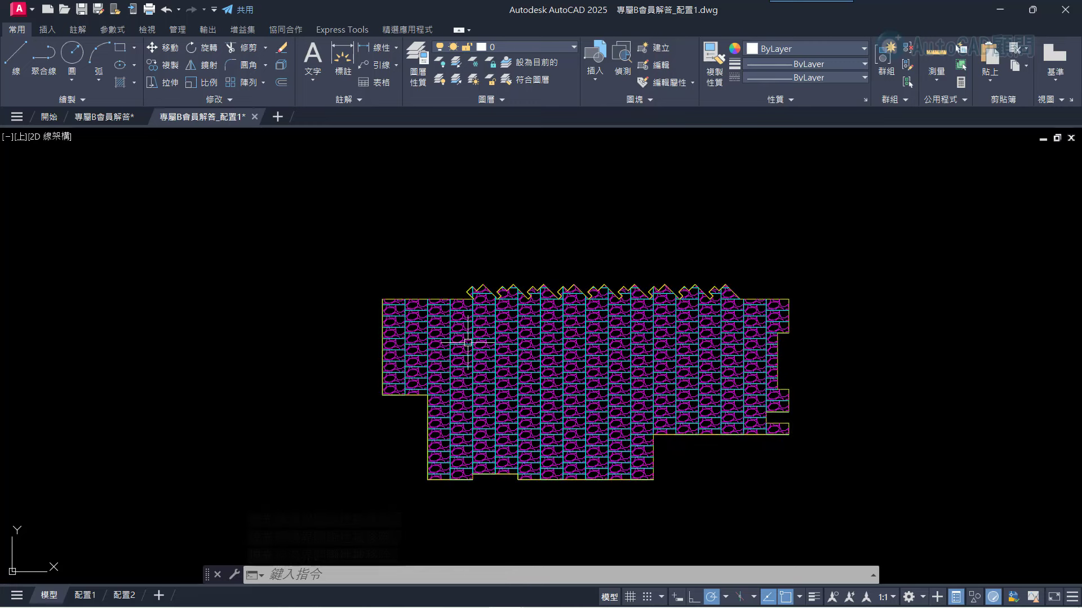
key("ctrl+c")
left_click(345, 257)
left_click(791, 510)
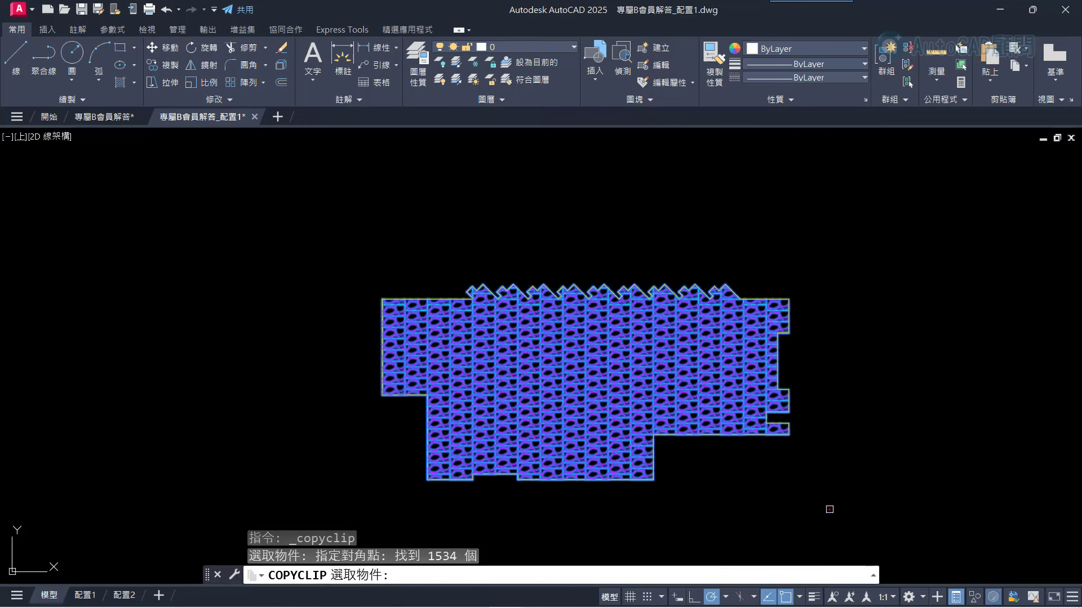
key("Return")
left_click(93, 117)
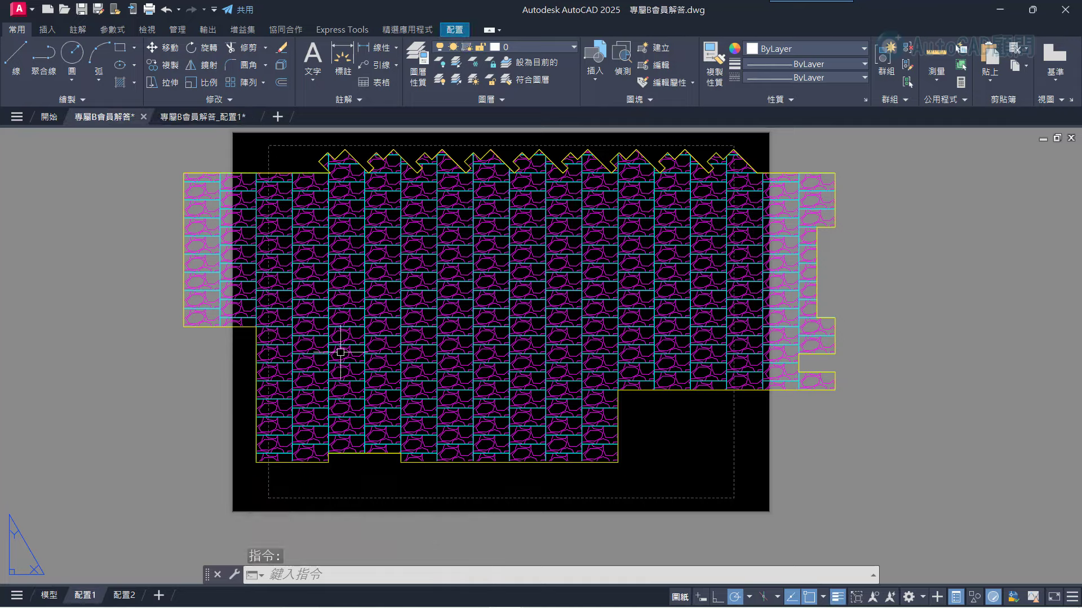
Paste the tile pattern in model space above the right-hand tile layout.
left_click(49, 595)
scroll(323, 449, "down", 2)
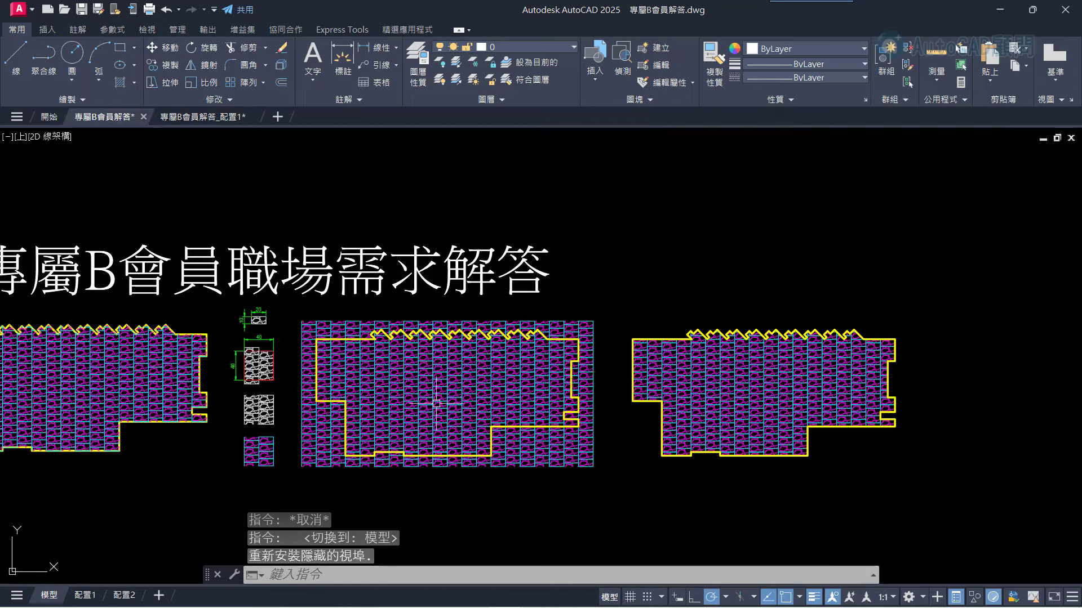
key("ctrl+v")
left_click(652, 282)
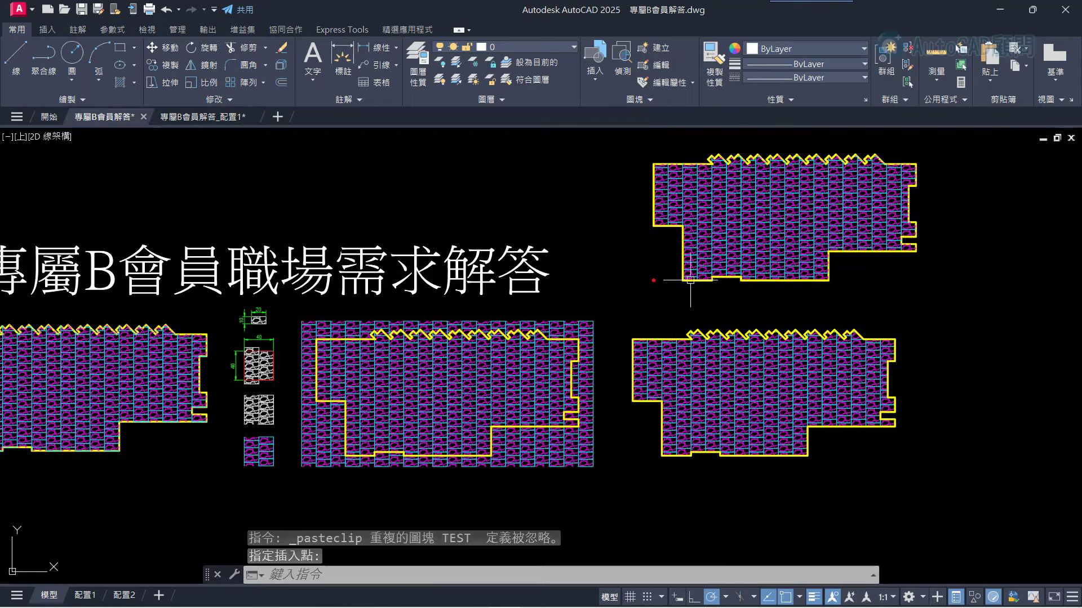
left_click(752, 261)
key("Escape")
Explode the lower-right tile block, then undo the explode with U.
left_click(732, 391)
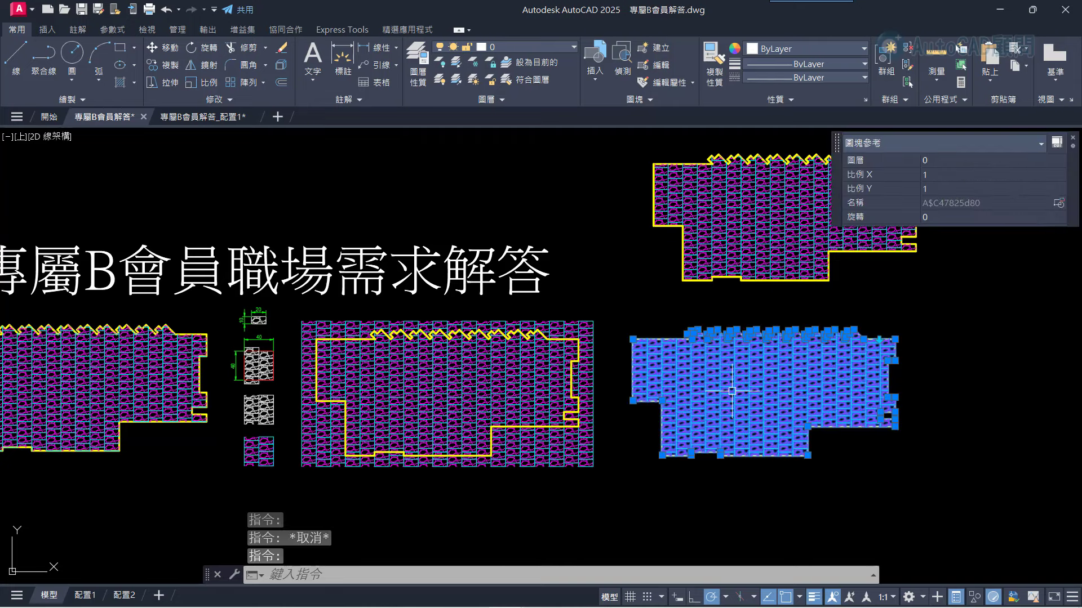
type("x")
key("Return")
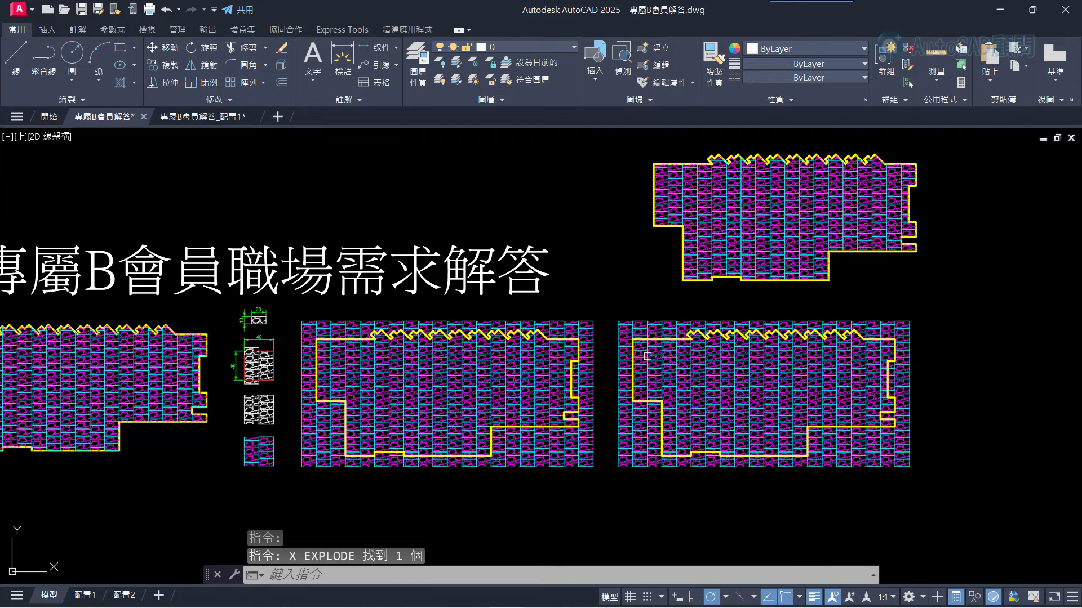
type("u")
key("Return")
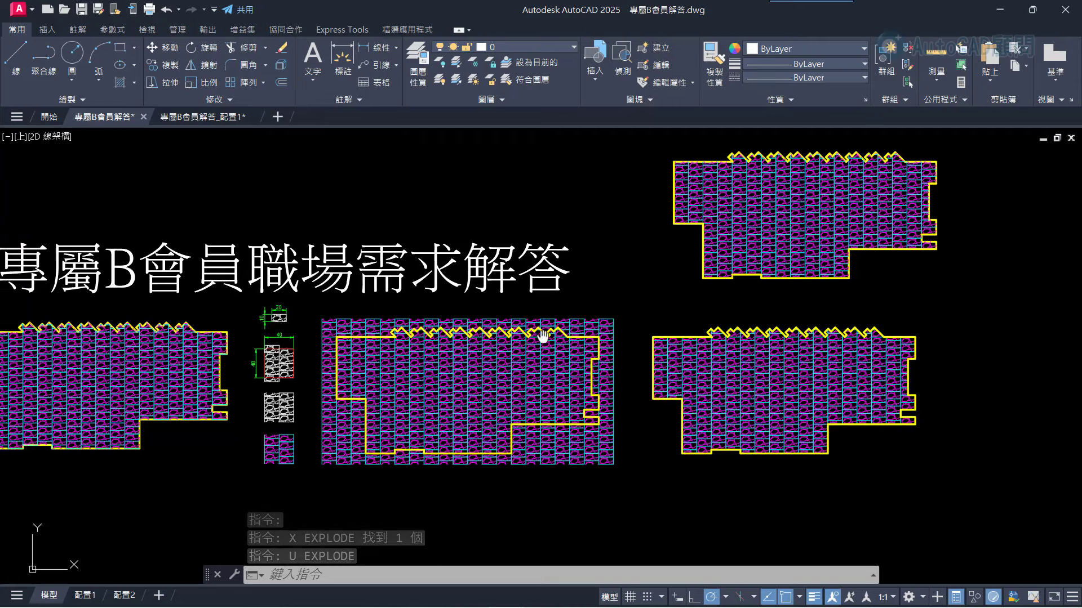
middle_click_drag(501, 342, 586, 337)
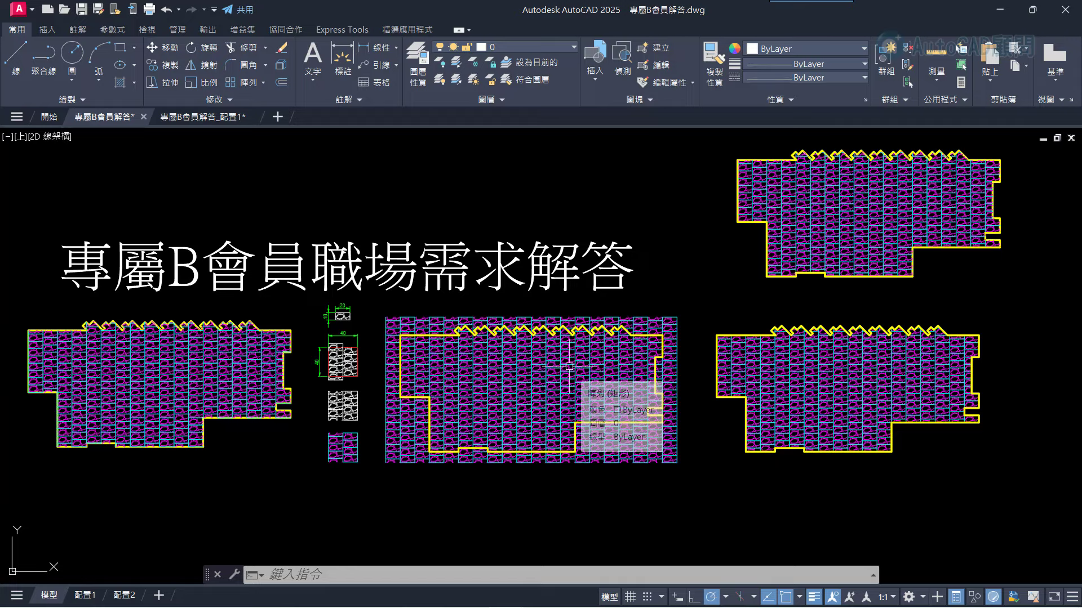
scroll(566, 372, "up", 1)
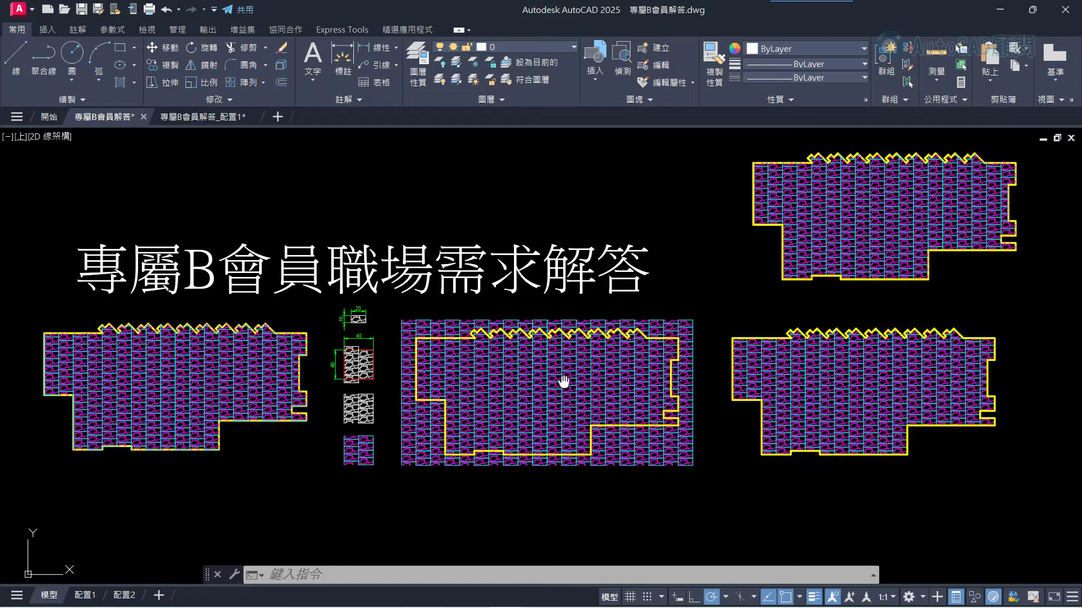
scroll(564, 379, "up", 1)
scroll(533, 381, "up", 1)
middle_click_drag(533, 381, 618, 384)
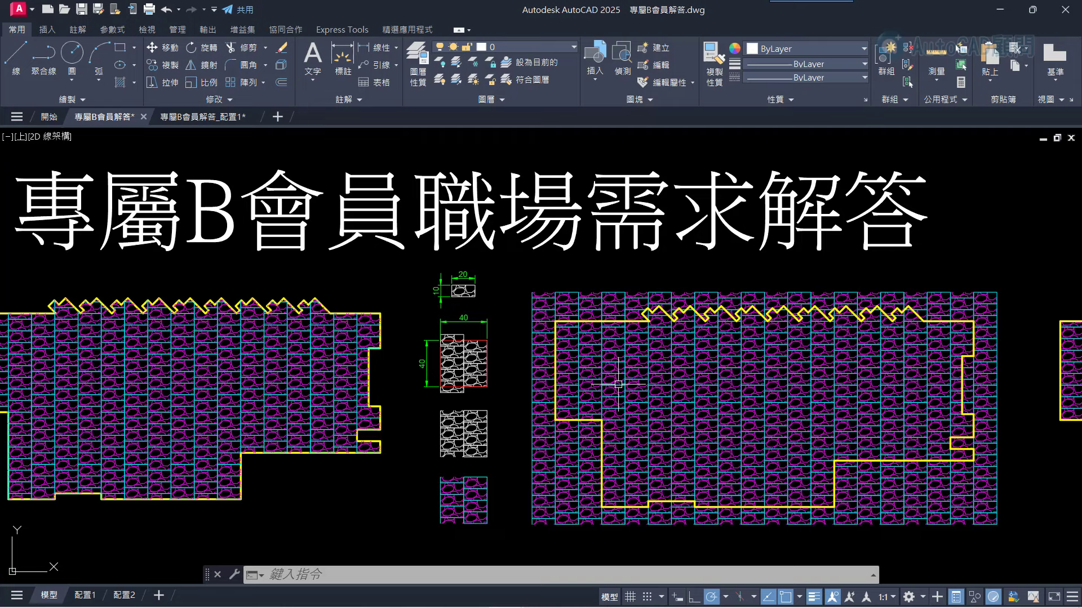
middle_click_drag(565, 389, 597, 387)
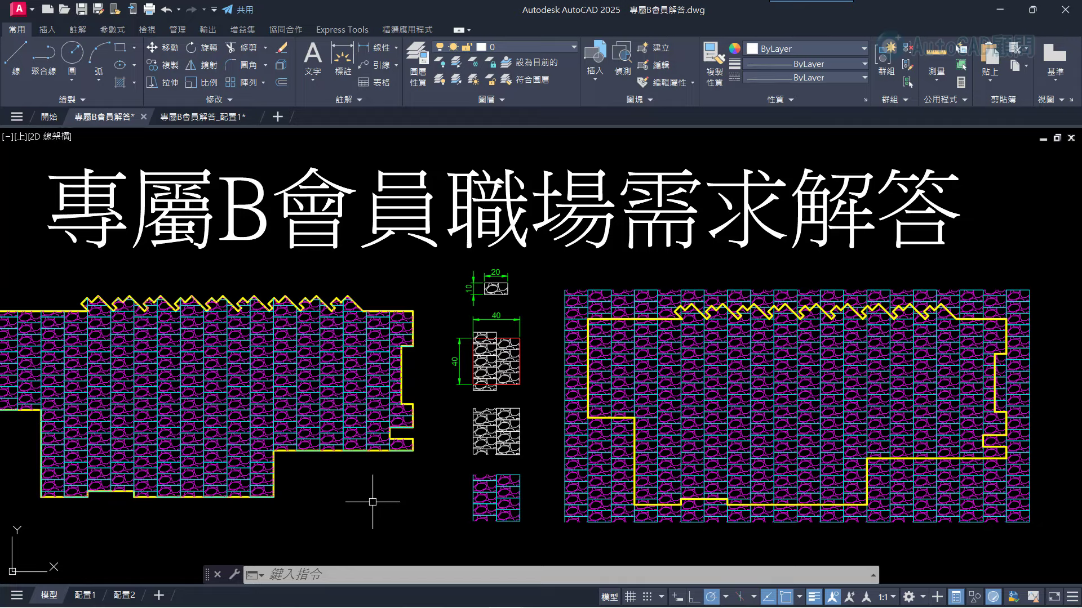
middle_click_drag(372, 502, 395, 502)
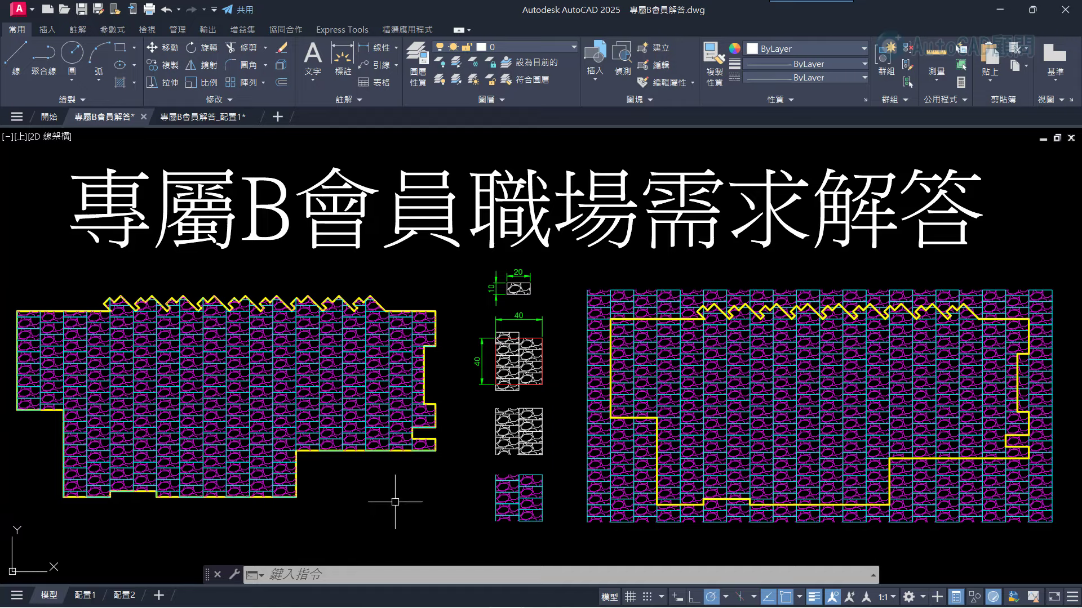
middle_click_drag(398, 510, 399, 504)
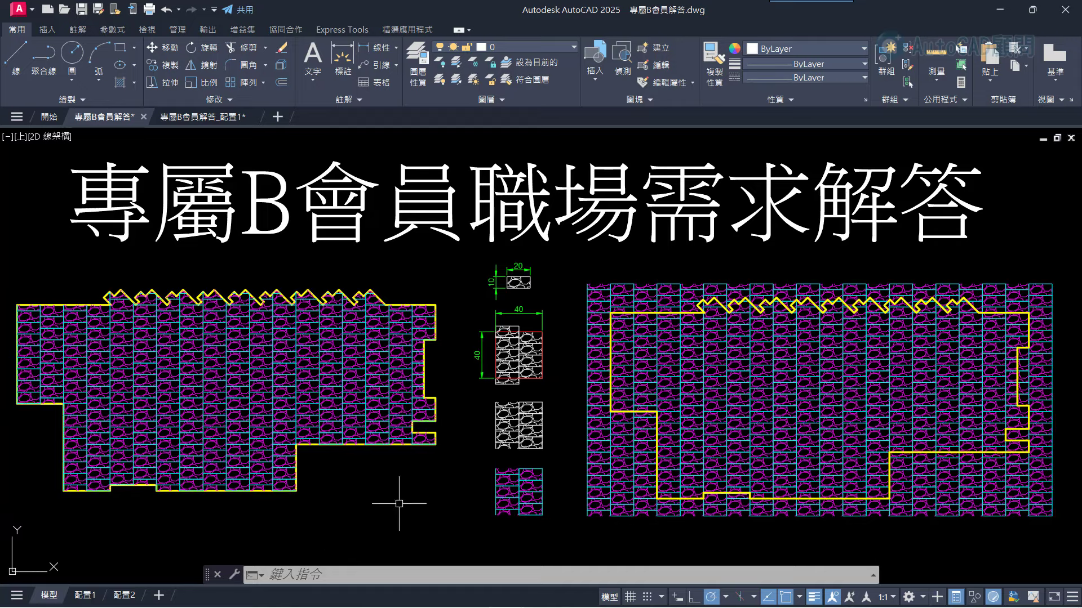